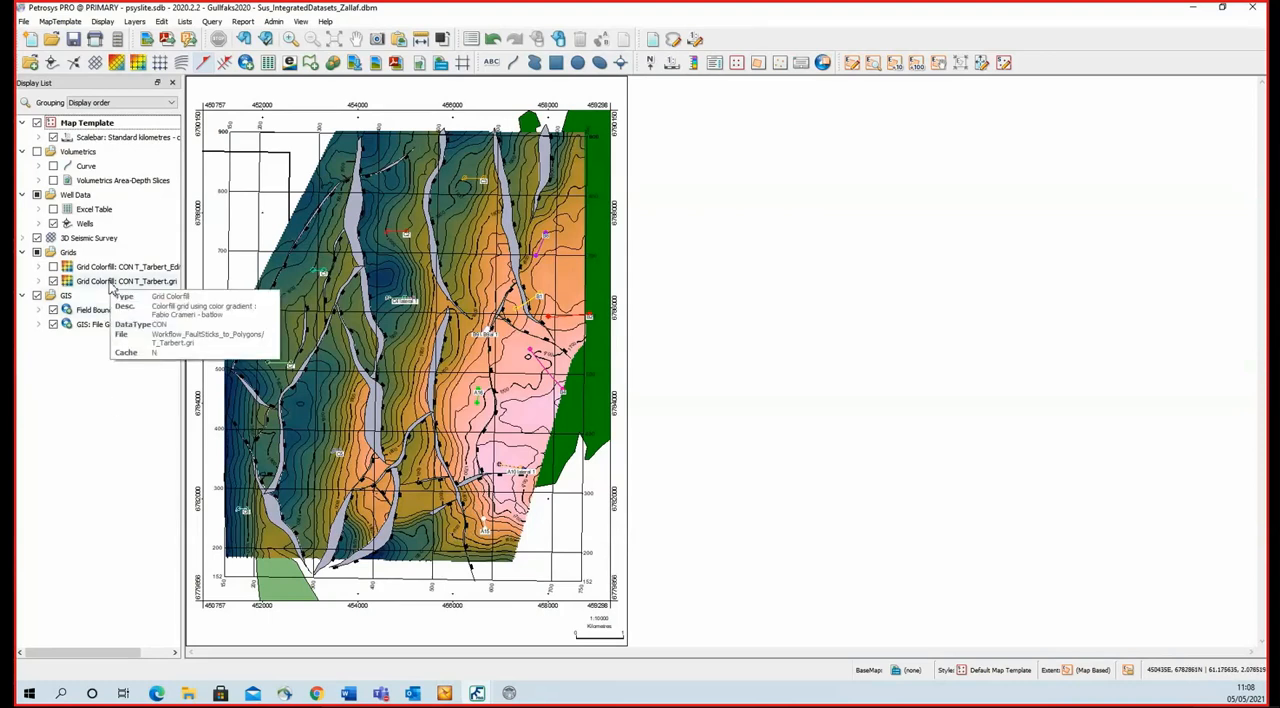
Open the T_Tarbert.gri grid colorfill layer for editing in the Spatial Editor.
left_click(164, 22)
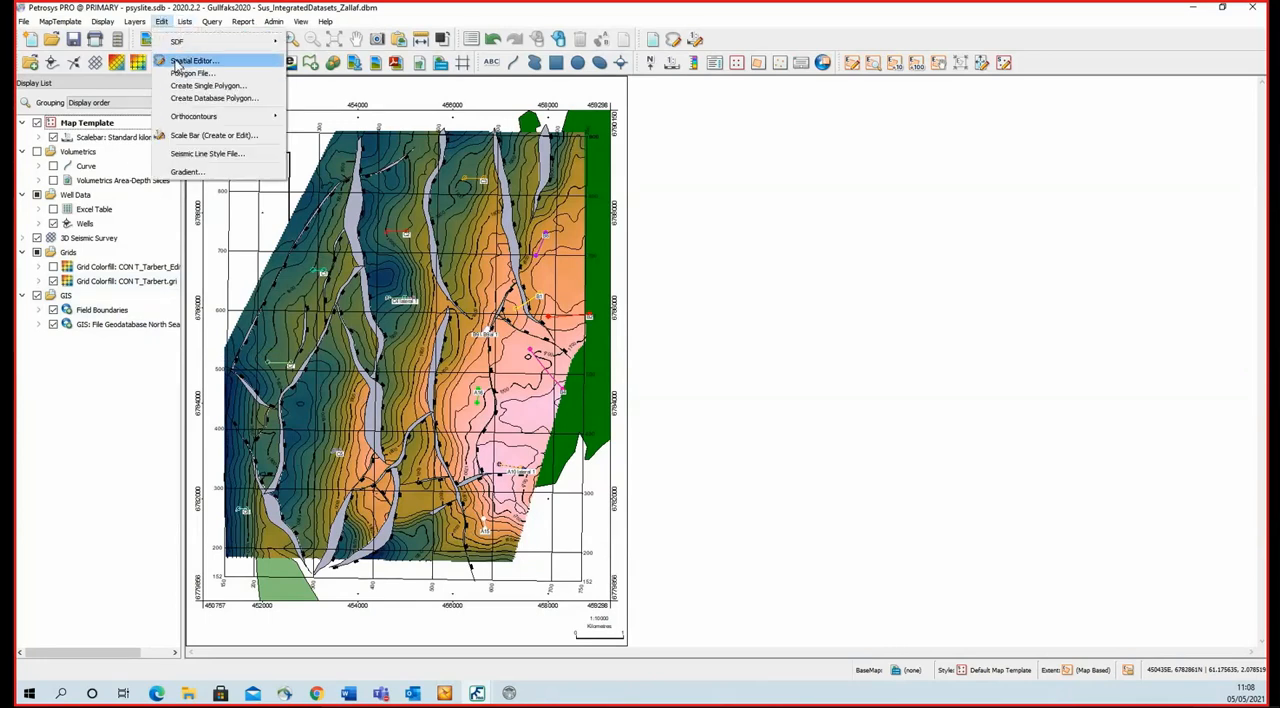
left_click(127, 281)
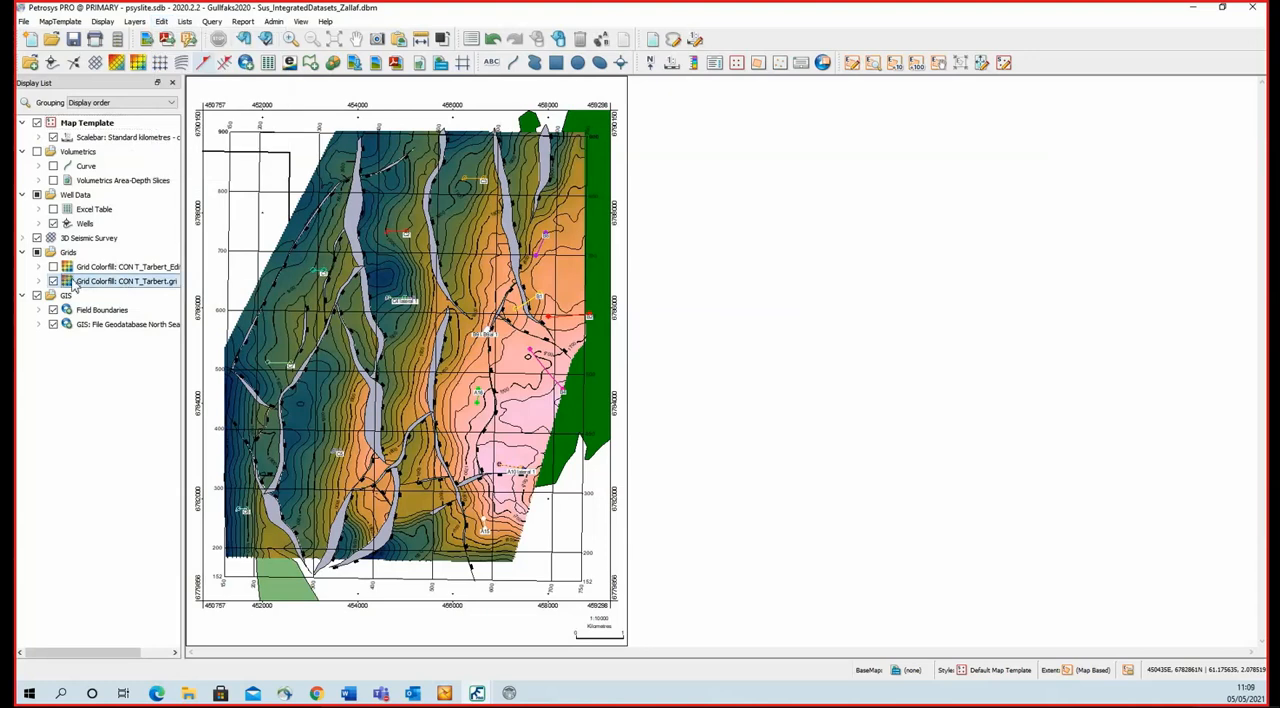
mouse_move(89, 287)
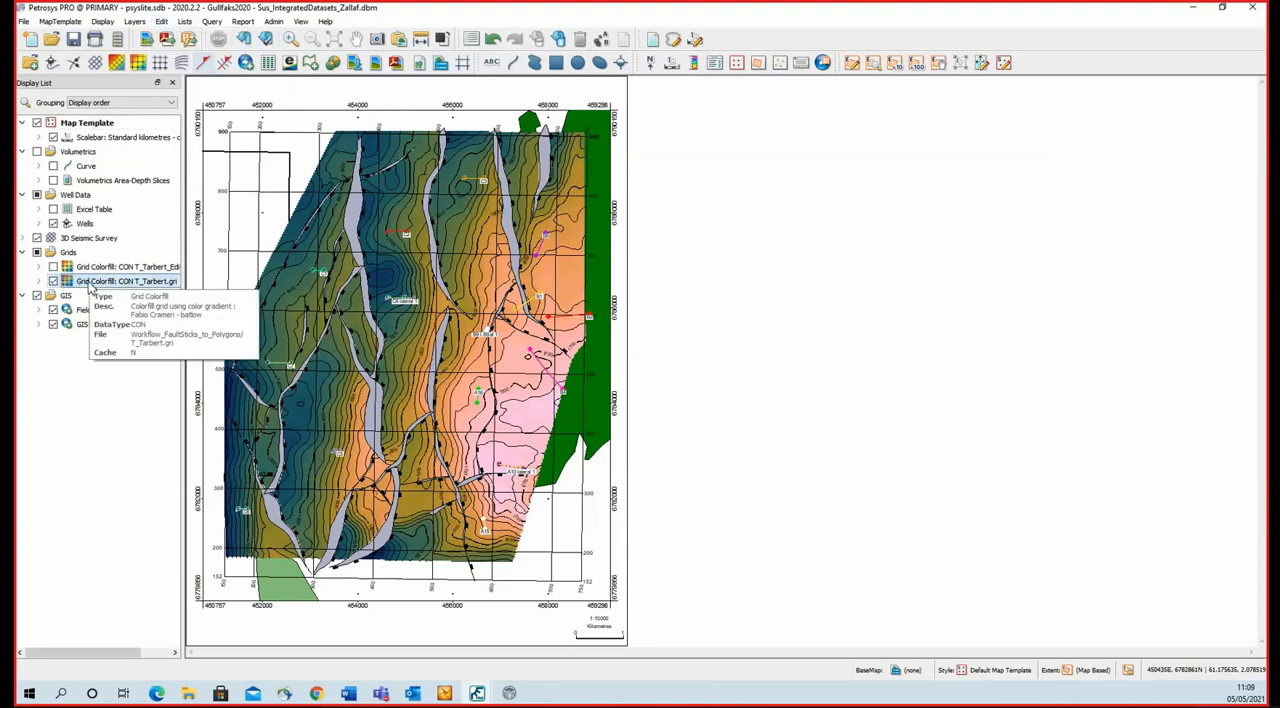
right_click(89, 287)
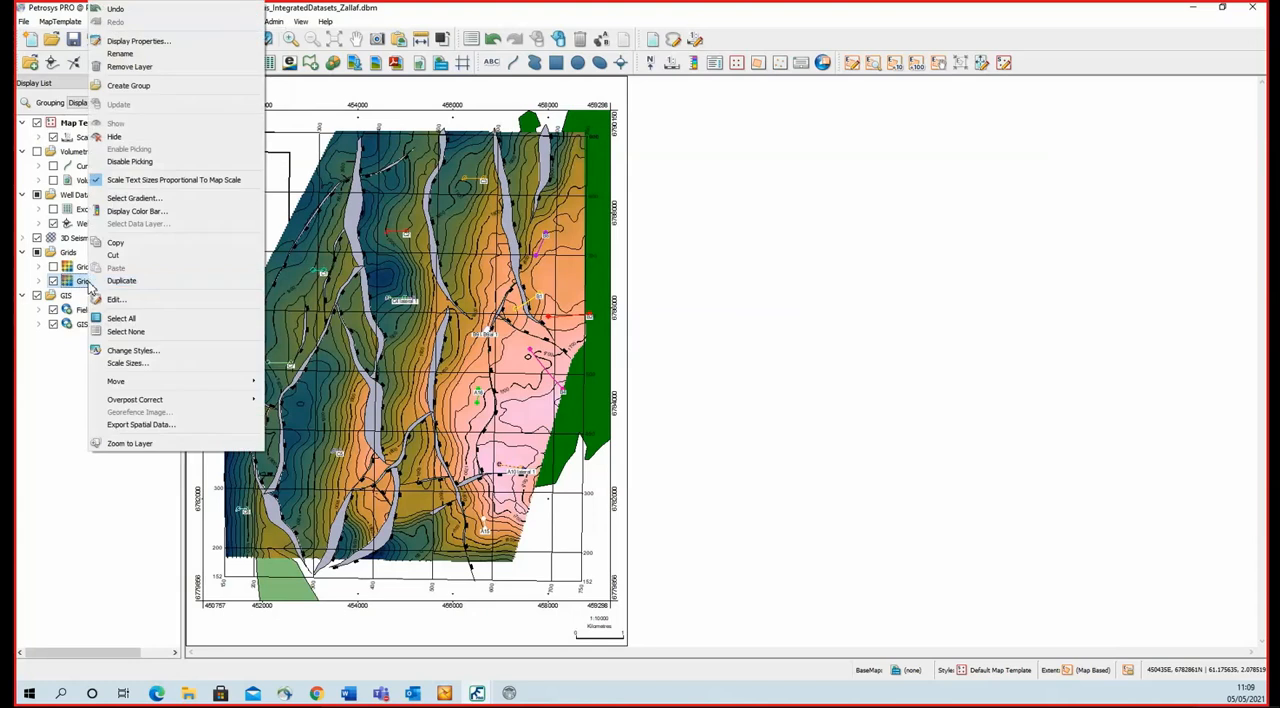
left_click(120, 300)
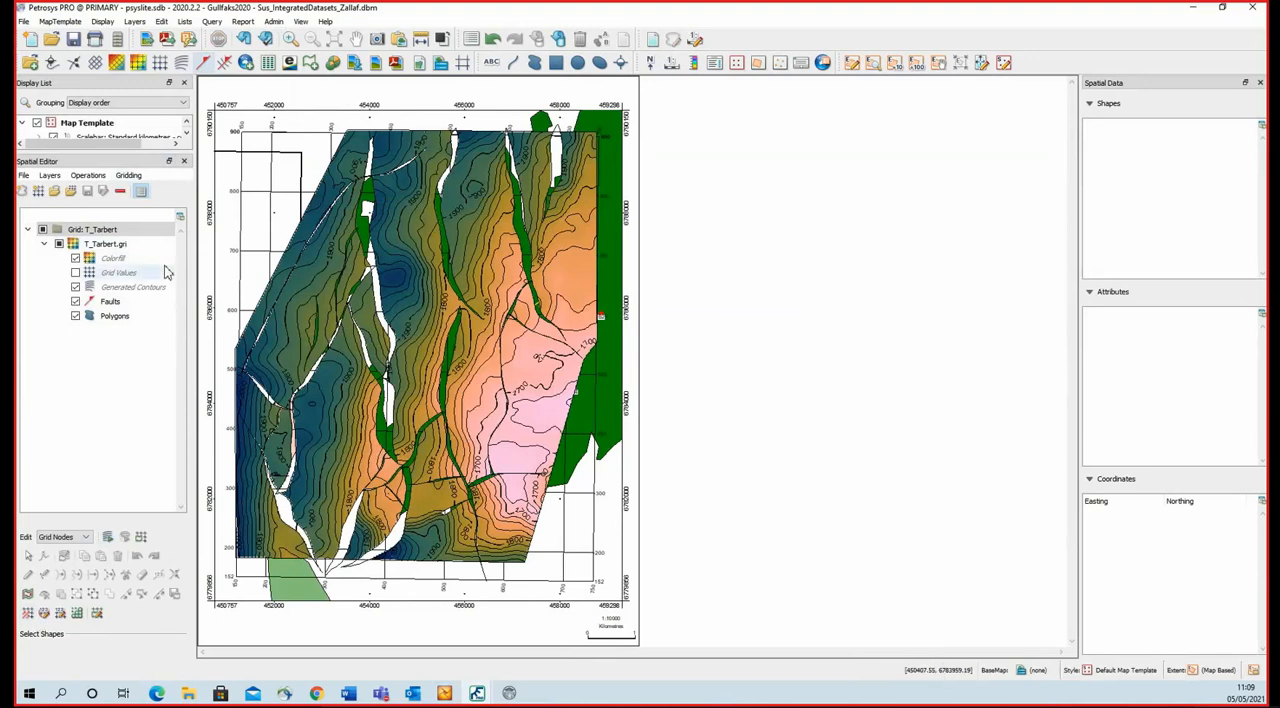
left_click(87, 176)
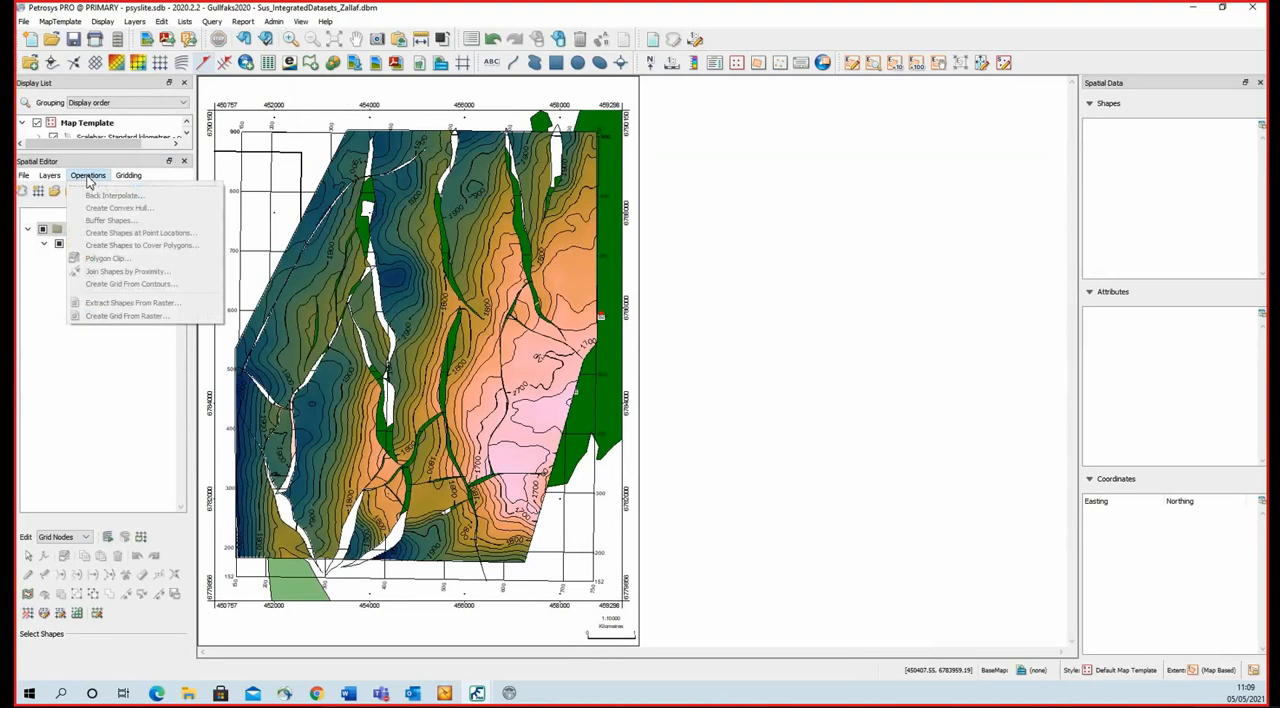
left_click(88, 179)
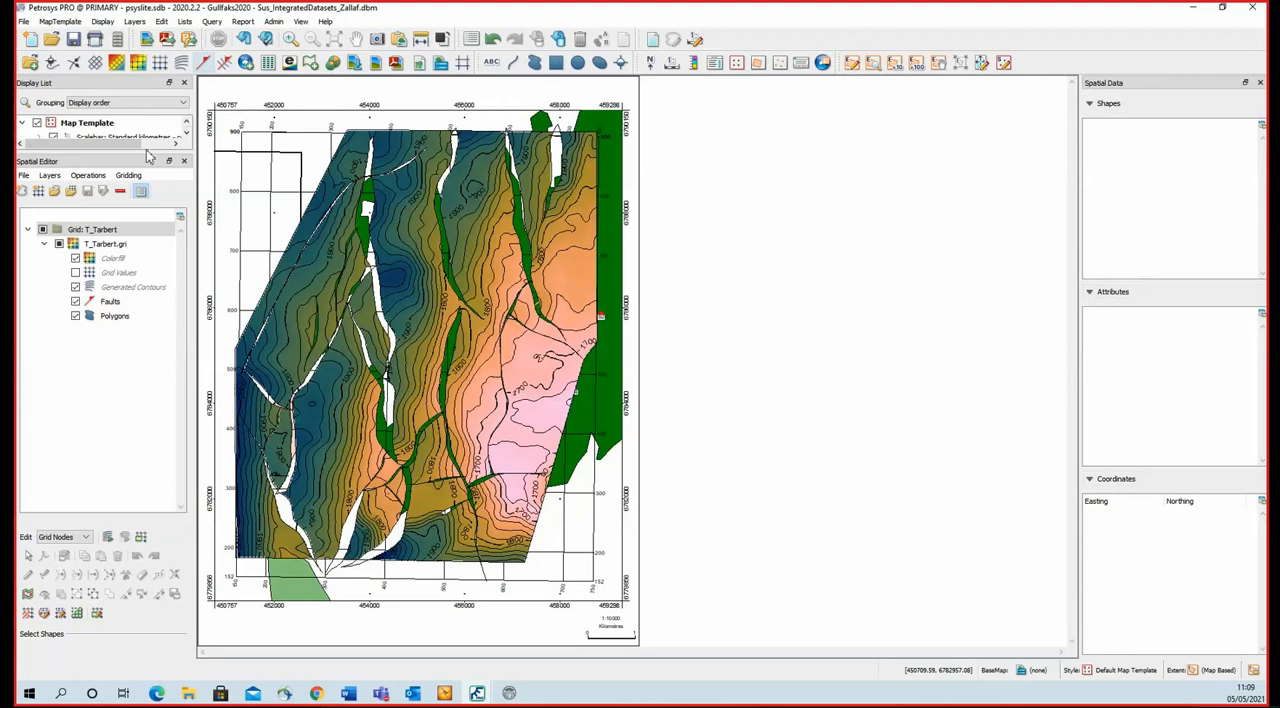
left_click_drag(152, 156, 150, 233)
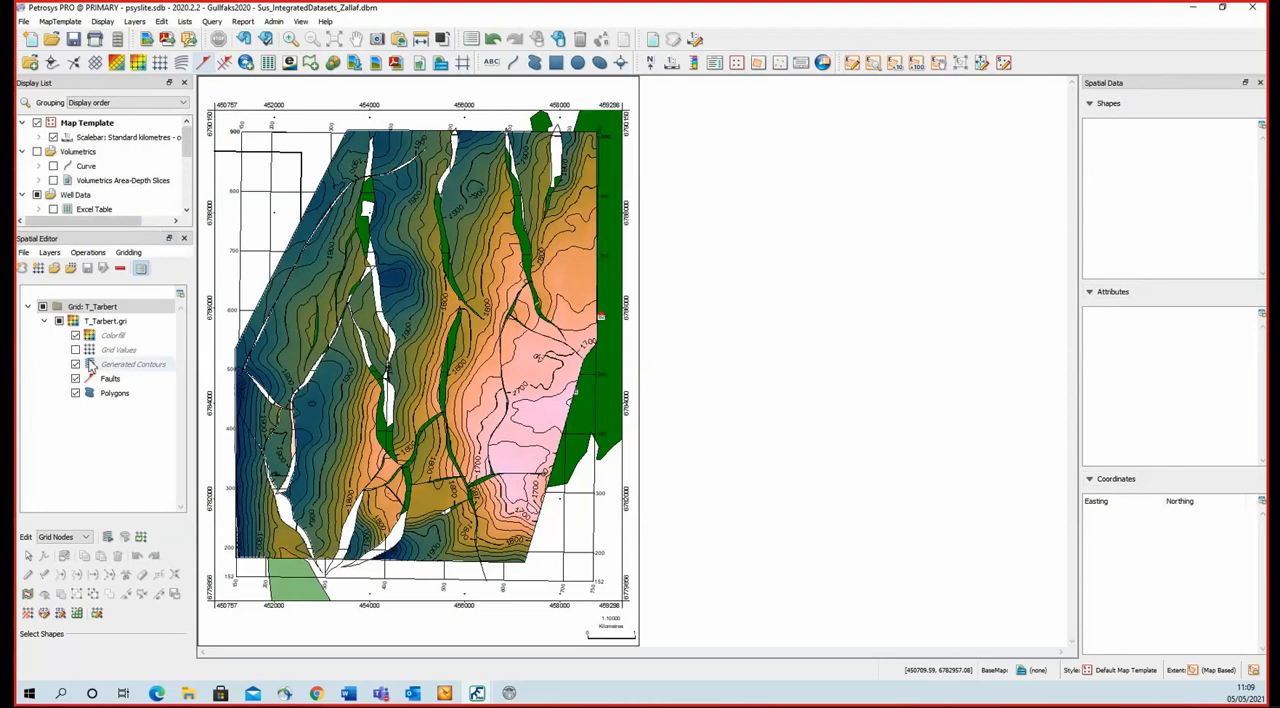
Open the shape file v_geo_prlarea_splitbyblock.shp from the GIS and regional data folder in the Spatial Editor.
left_click(24, 253)
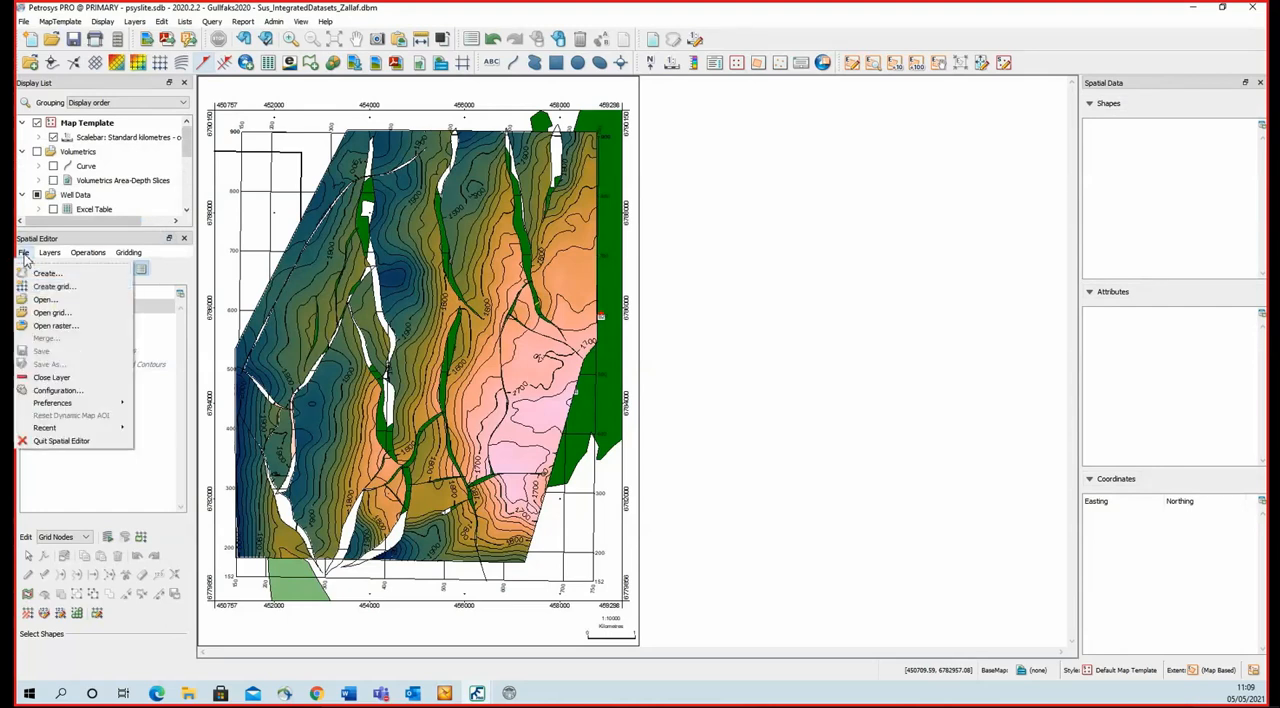
left_click(64, 302)
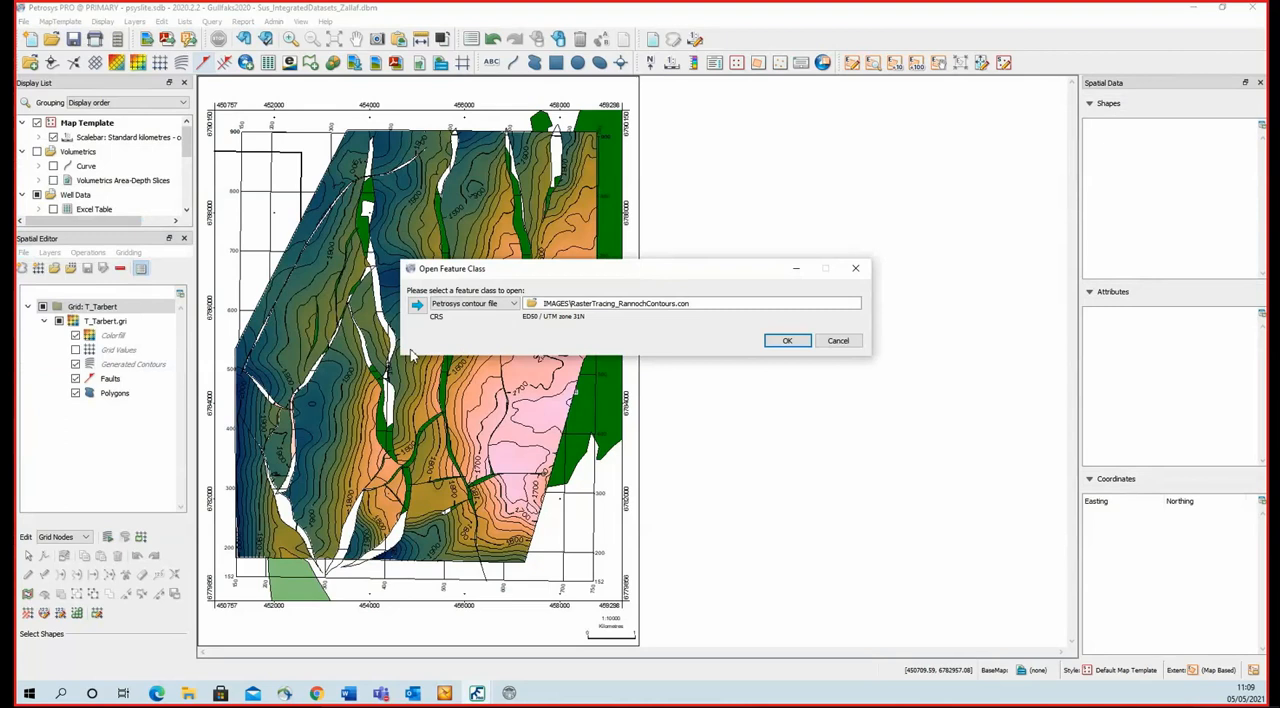
left_click(512, 303)
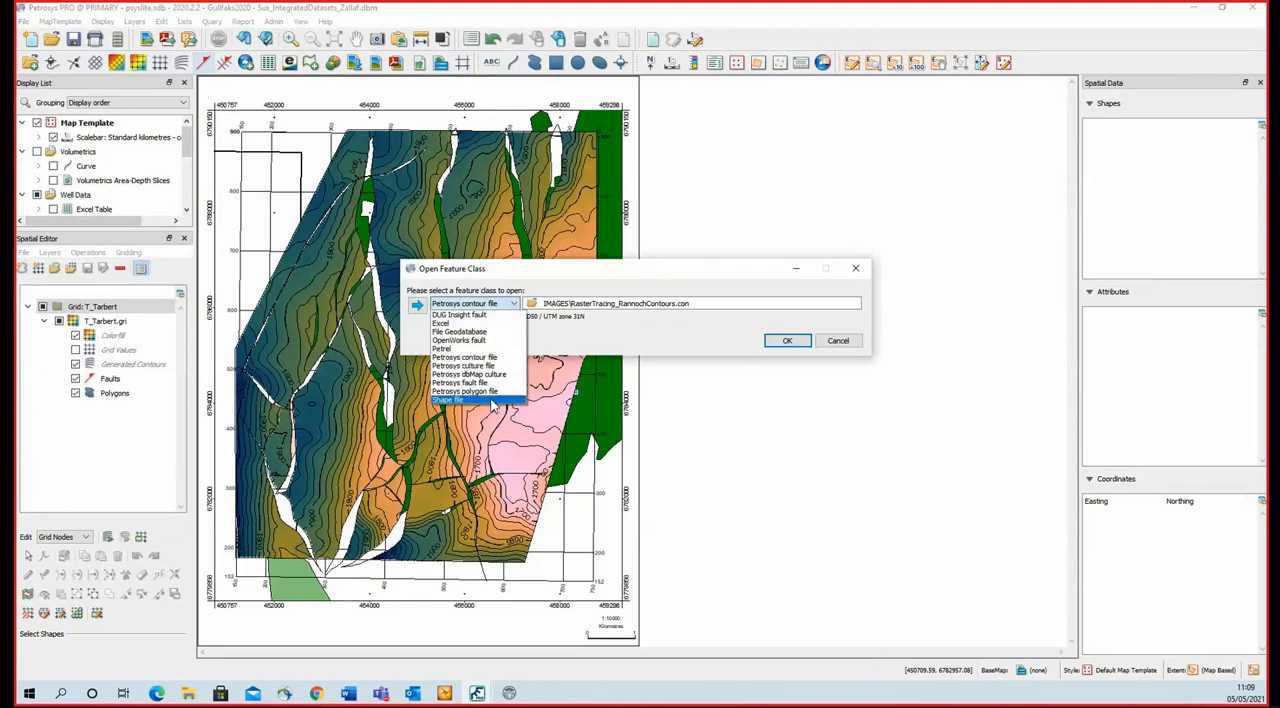
left_click(494, 399)
left_click(530, 304)
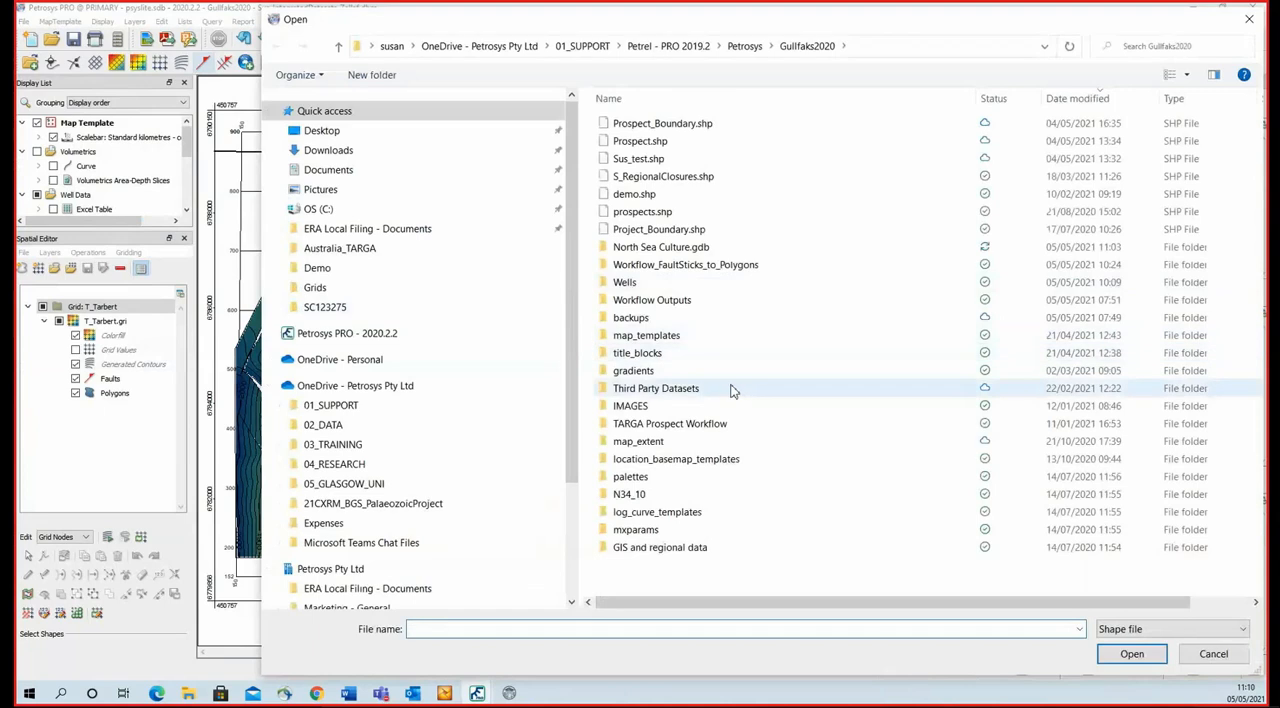
double_click(660, 547)
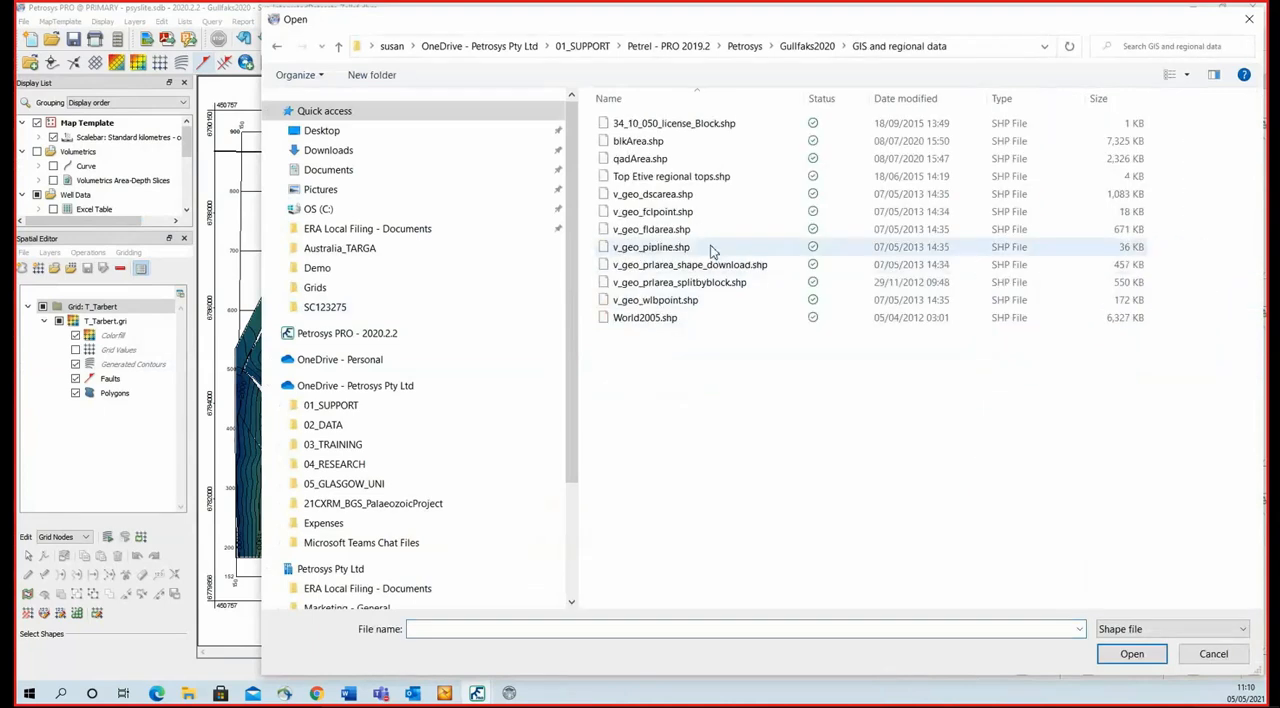
double_click(717, 286)
left_click(786, 346)
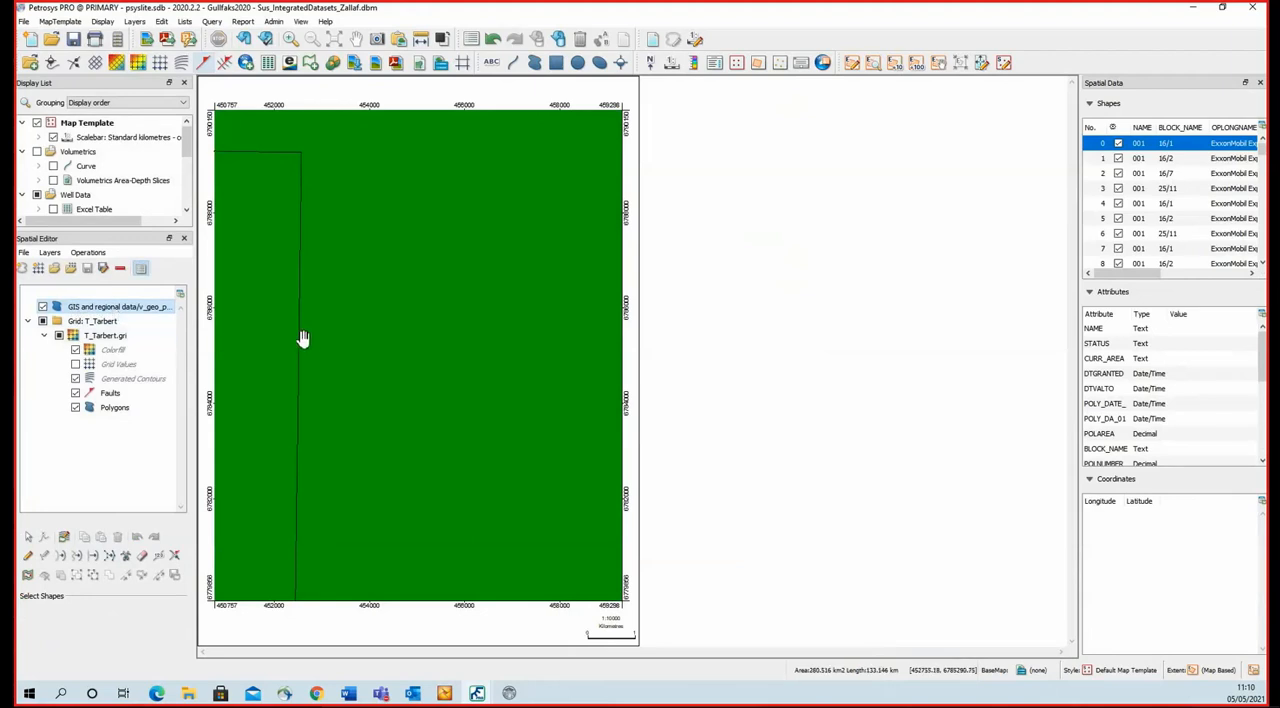
Select the licence block polygon on the map and widen the Spatial Data area to examine its attributes.
left_click(308, 278)
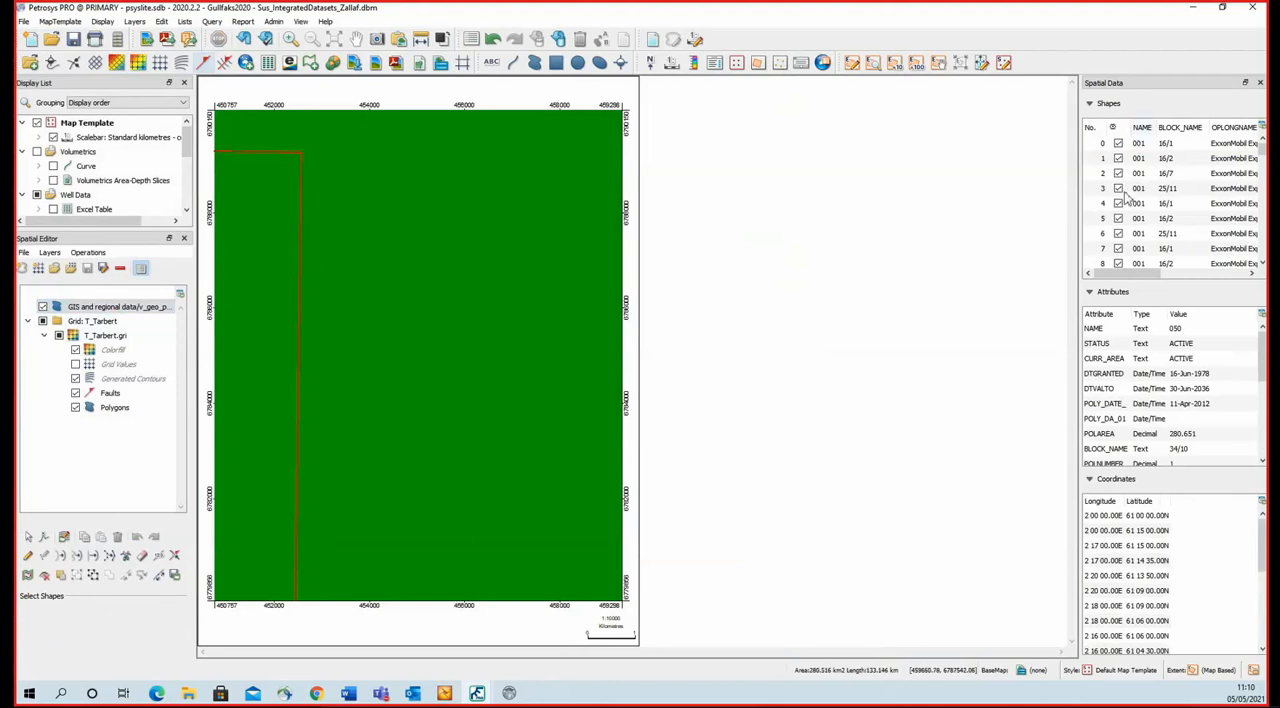
left_click_drag(1086, 251, 916, 250)
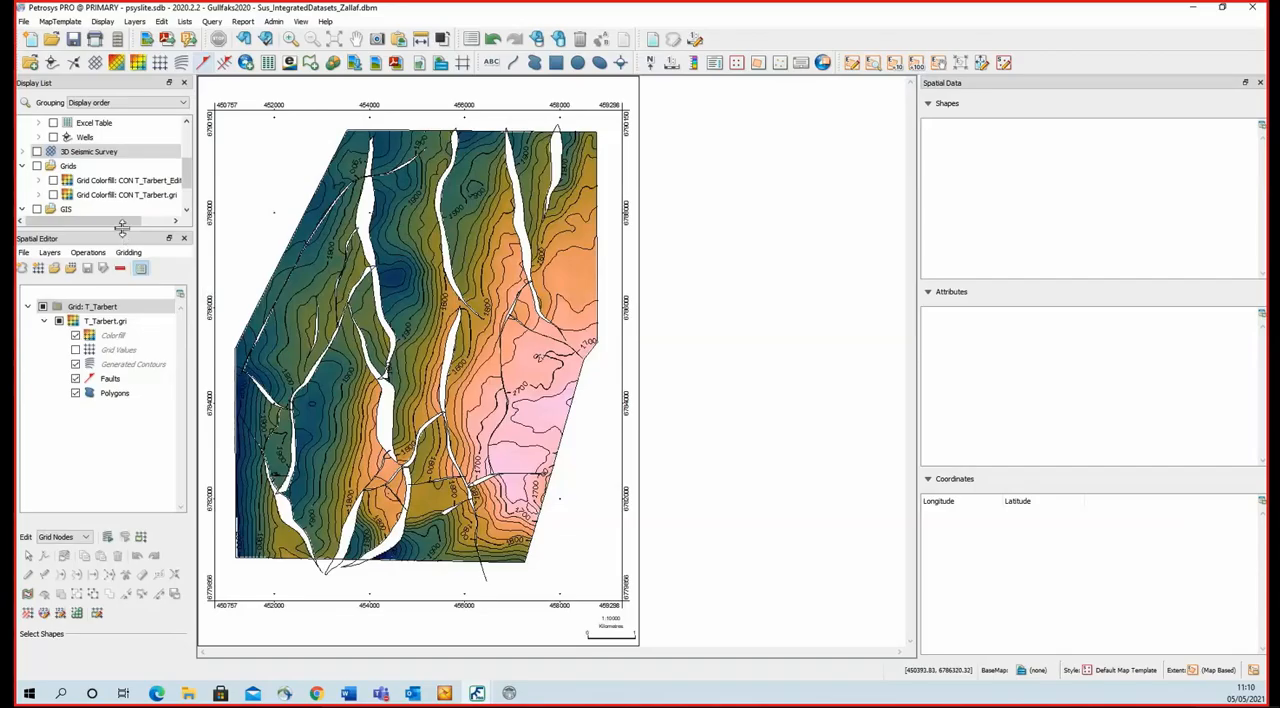
Set grid node values to 1800 with a reduced edit circle over an elongated patch of the pink high in the southeast.
left_click_drag(125, 229, 128, 152)
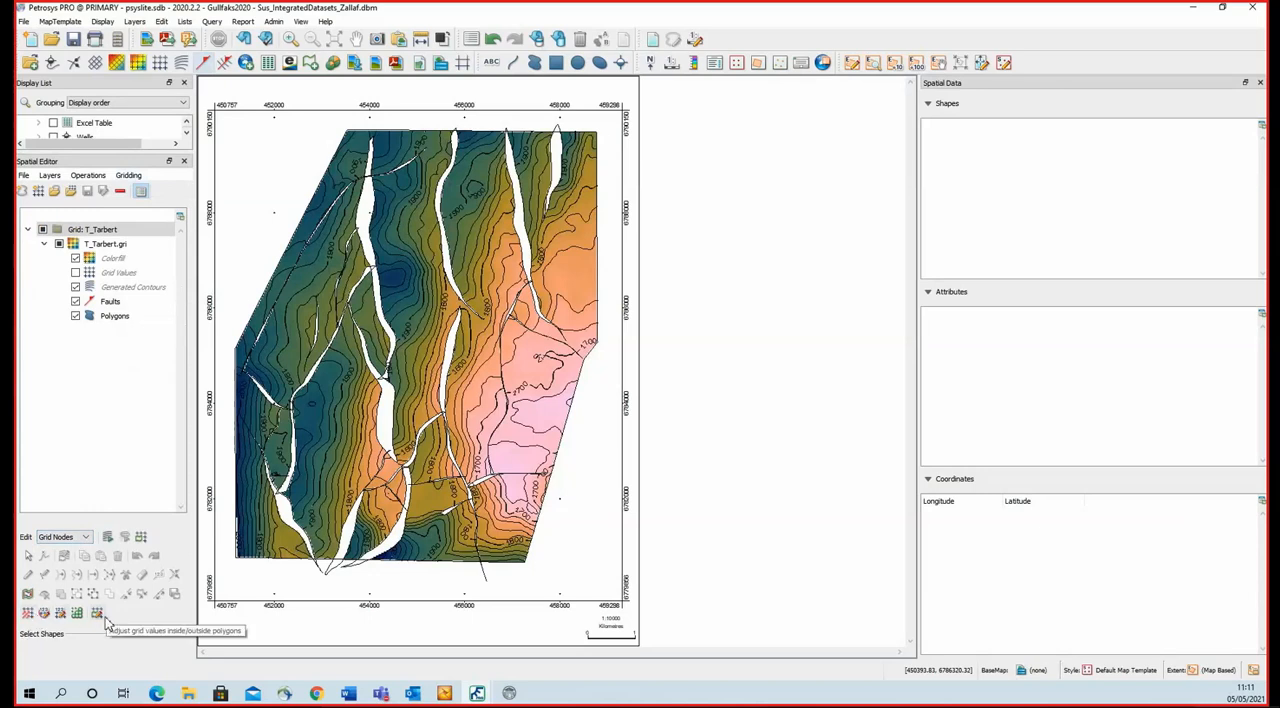
left_click(44, 614)
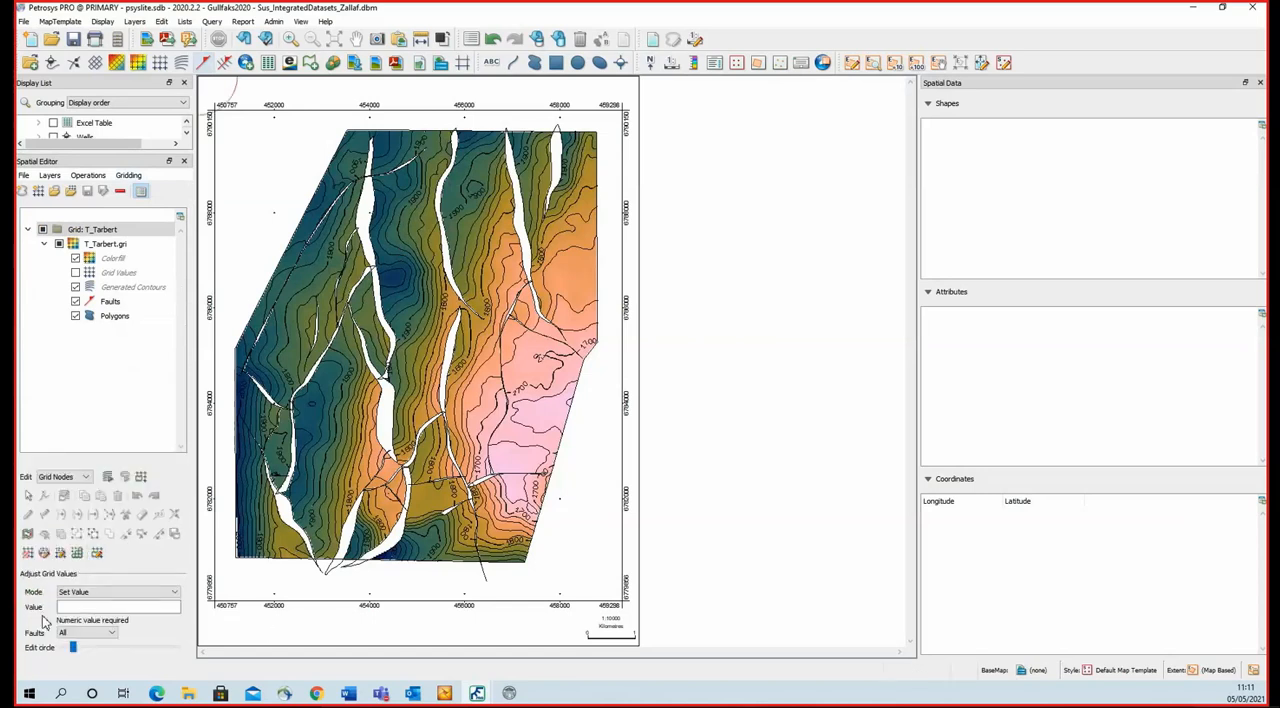
left_click(100, 595)
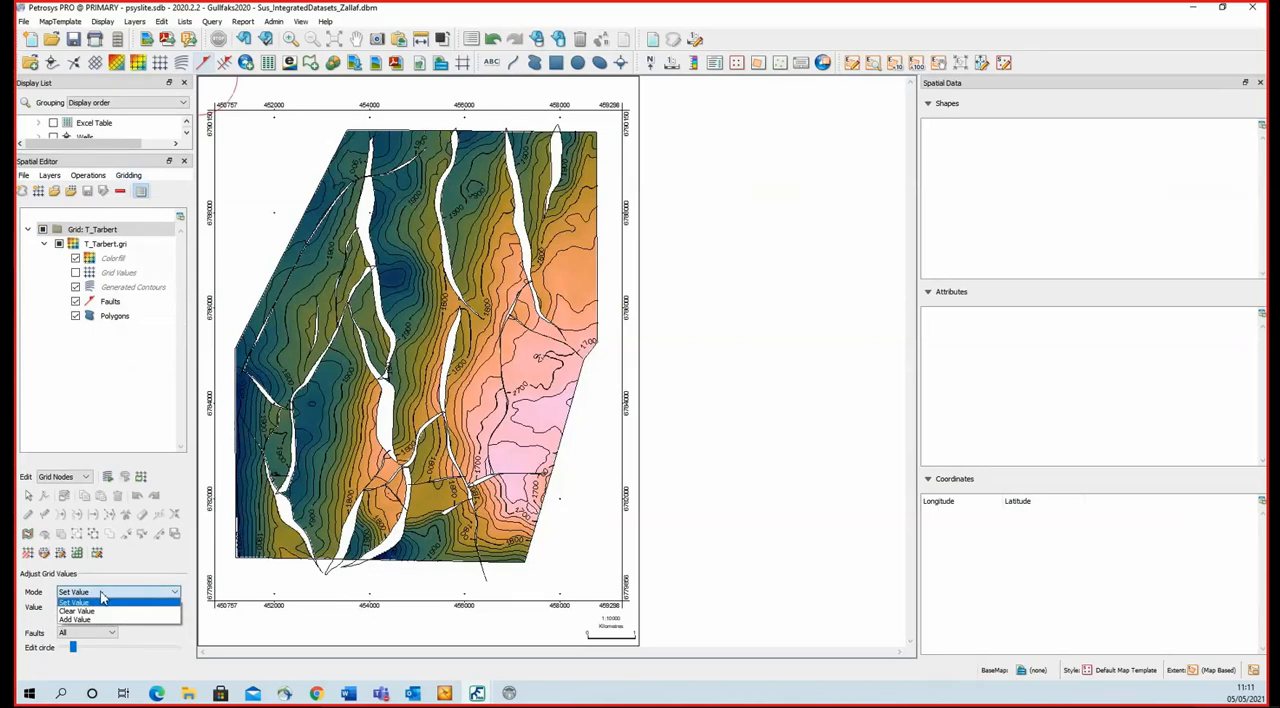
left_click(101, 598)
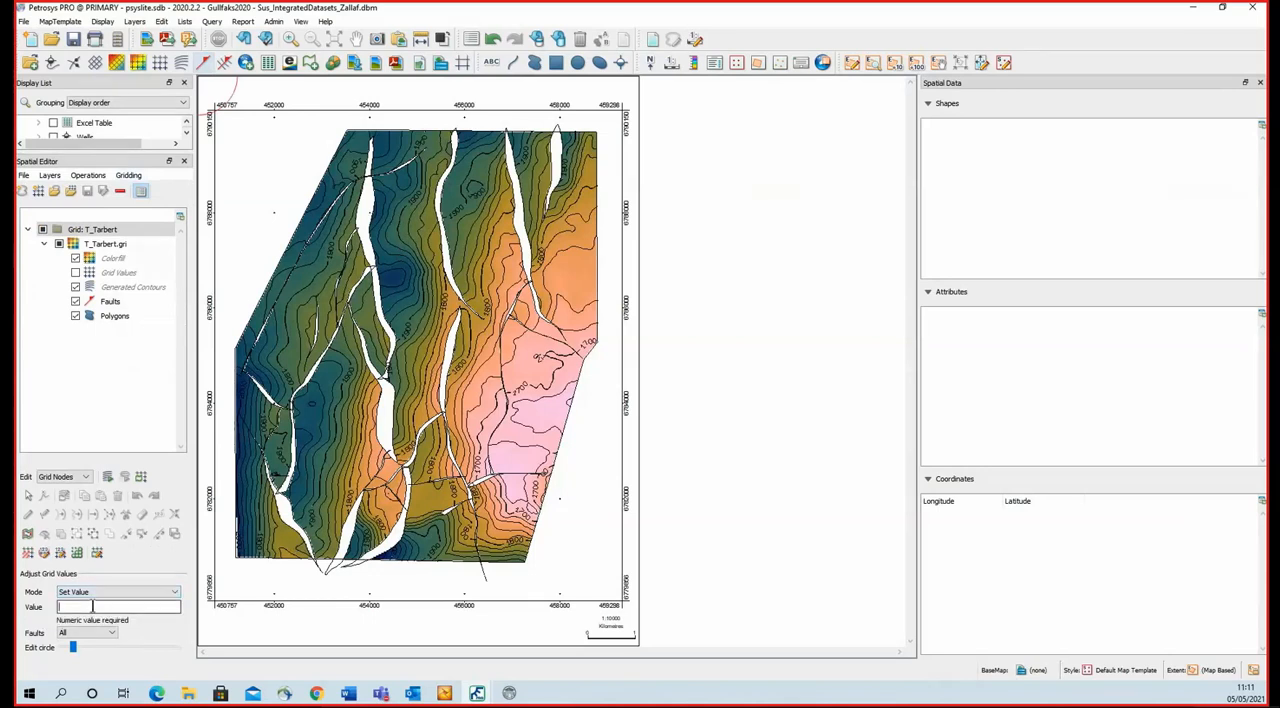
type("1800")
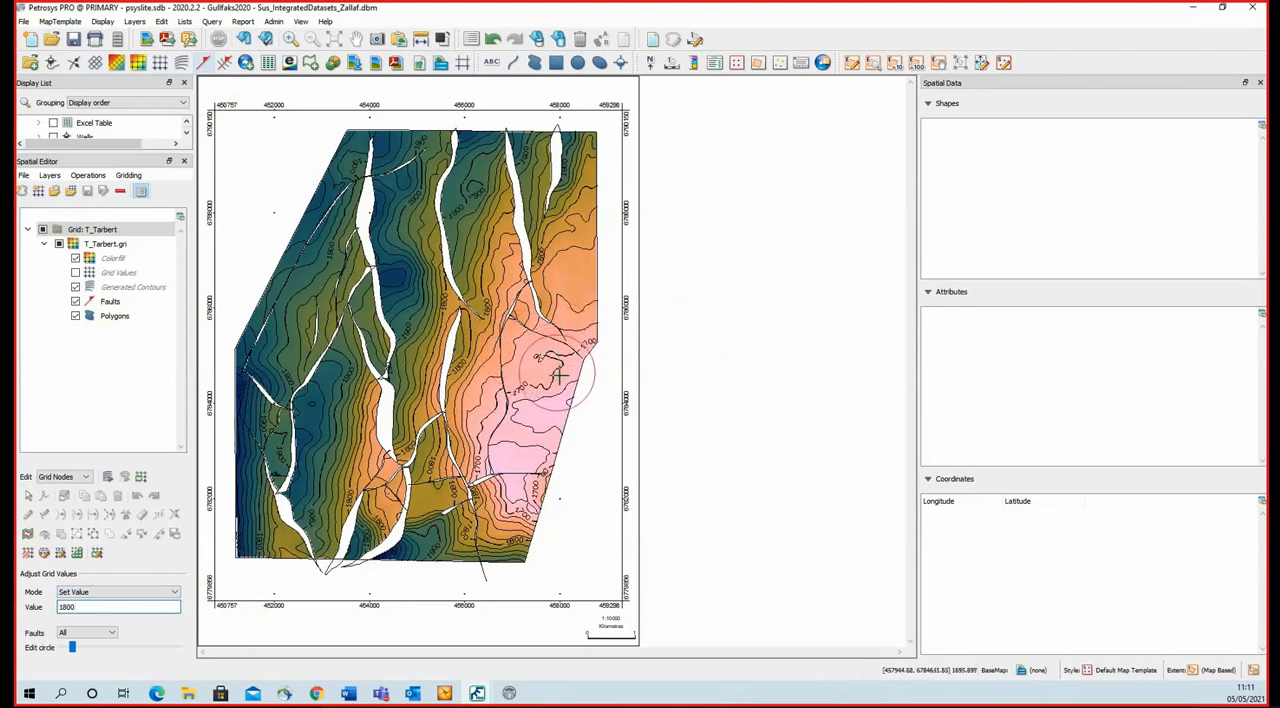
scroll(560, 376, "down", 3)
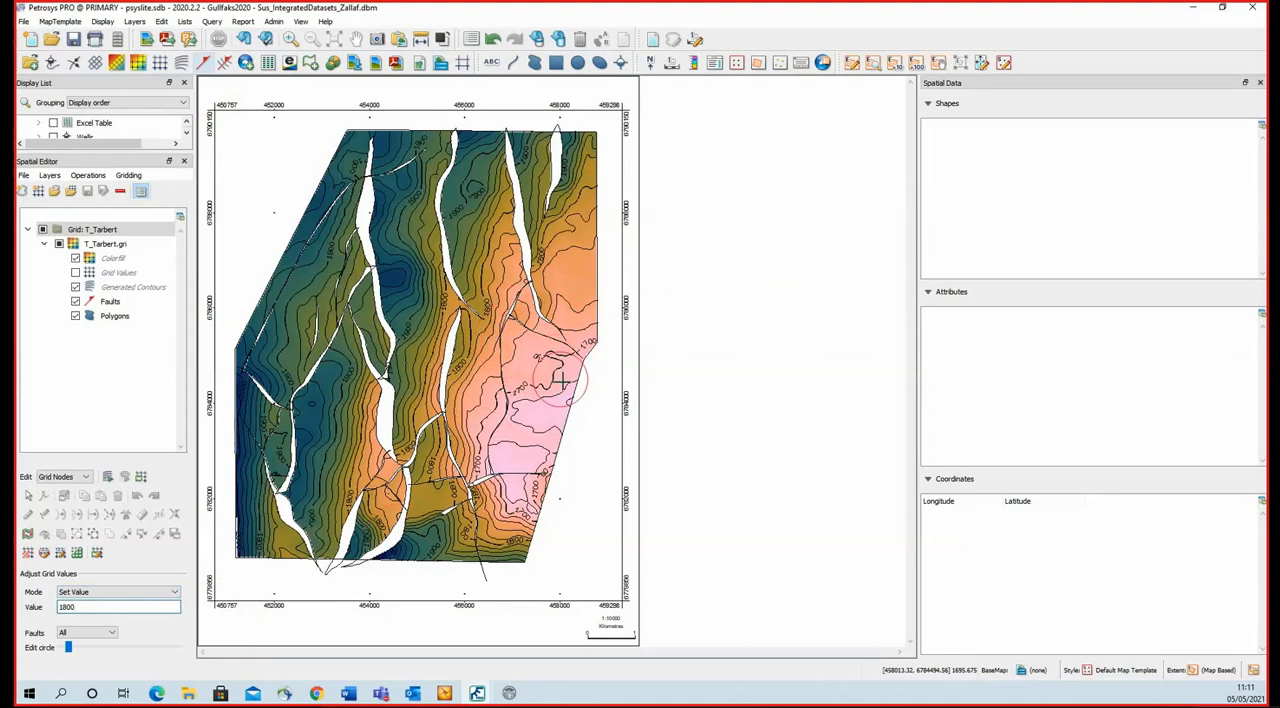
scroll(560, 380, "down", 2)
scroll(562, 381, "up", 2)
scroll(562, 381, "down", 2)
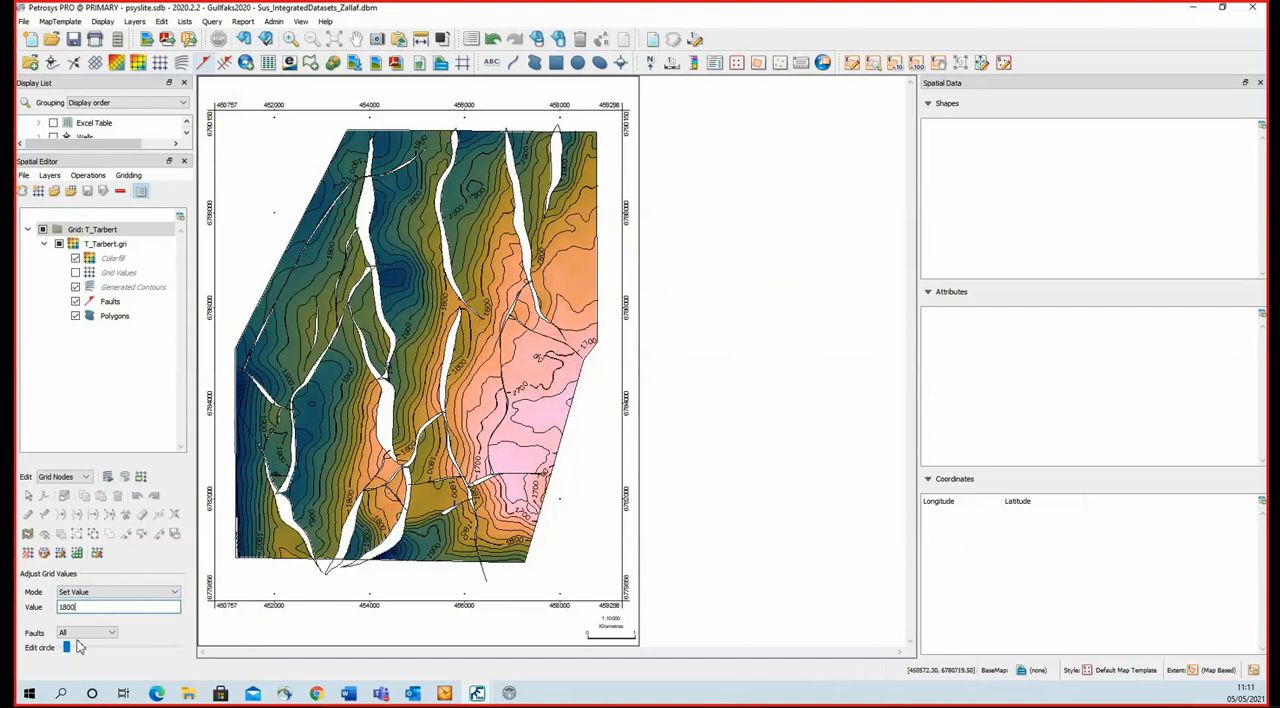
left_click(516, 448)
left_click_drag(526, 437, 545, 409)
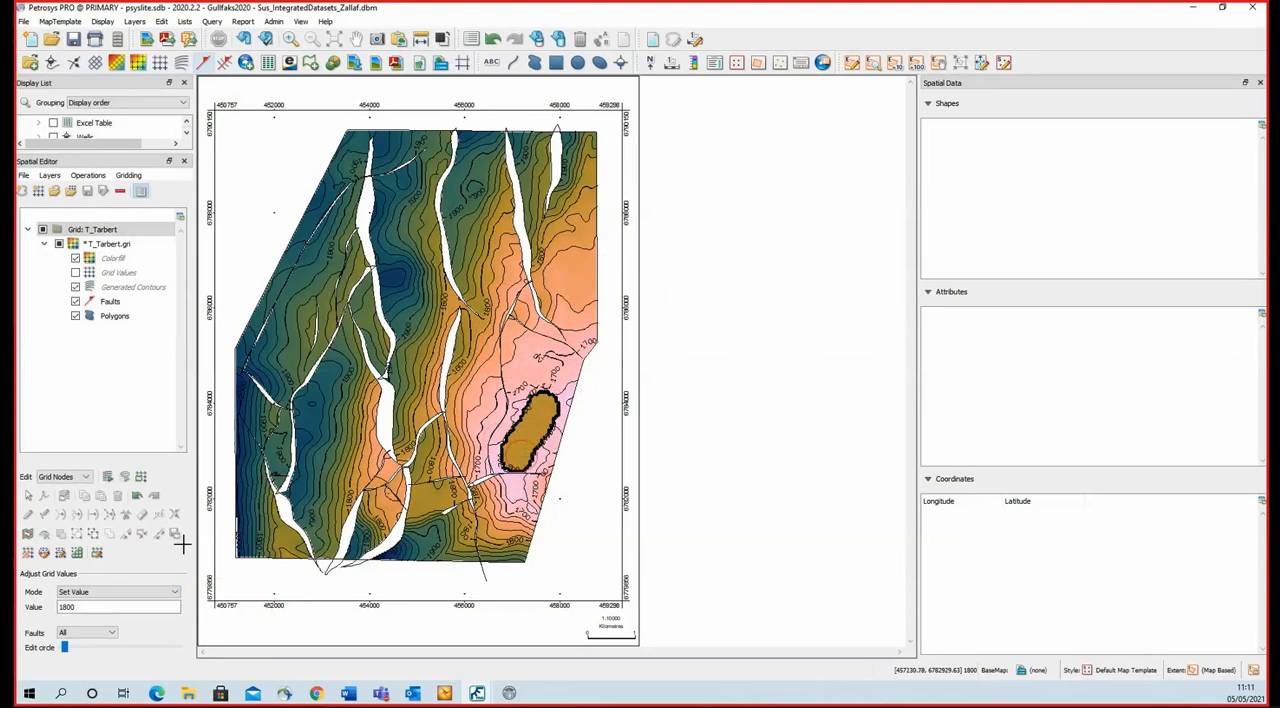
Clear the grid node values across the 1800 patch using the Clear Value mode.
left_click(125, 596)
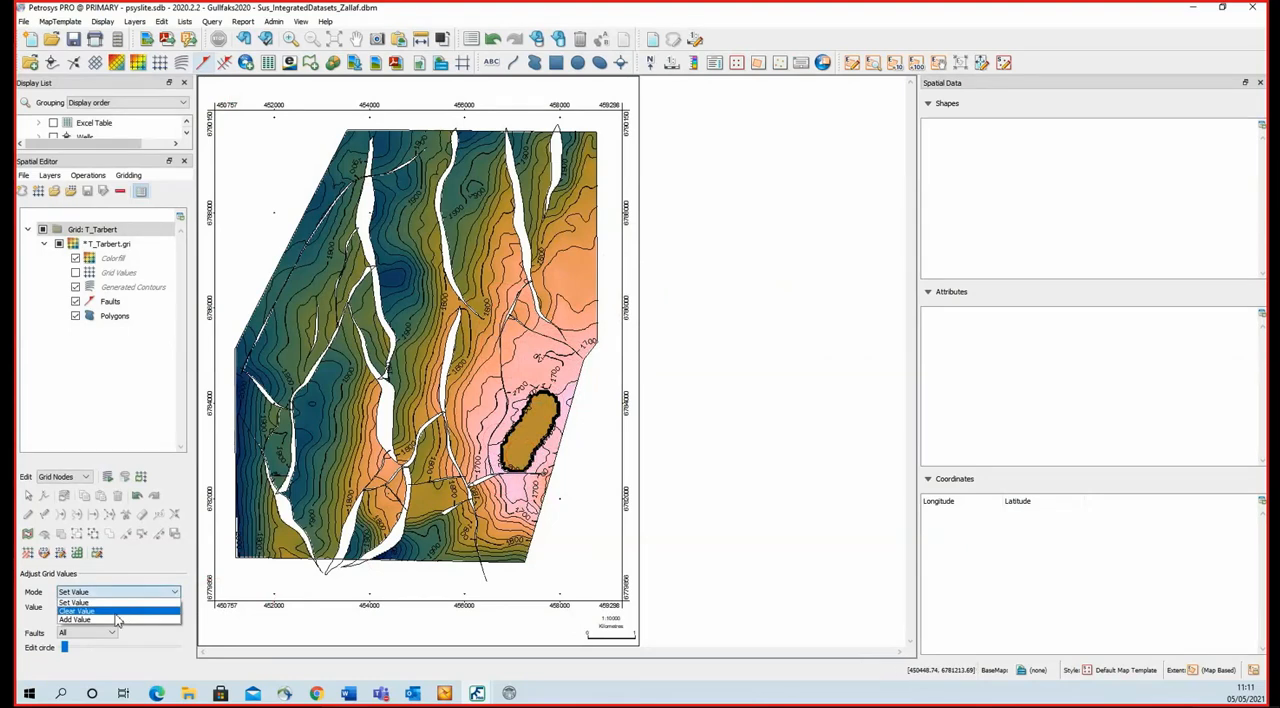
left_click(115, 612)
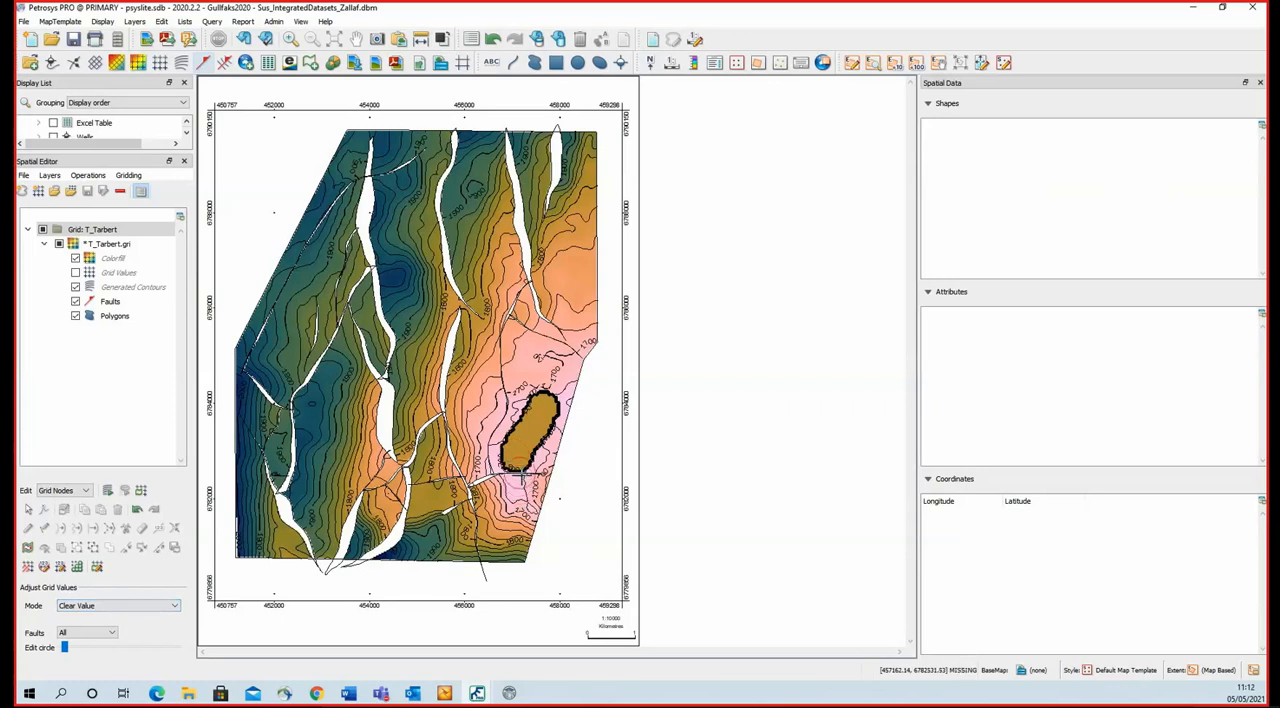
left_click_drag(519, 468, 546, 401)
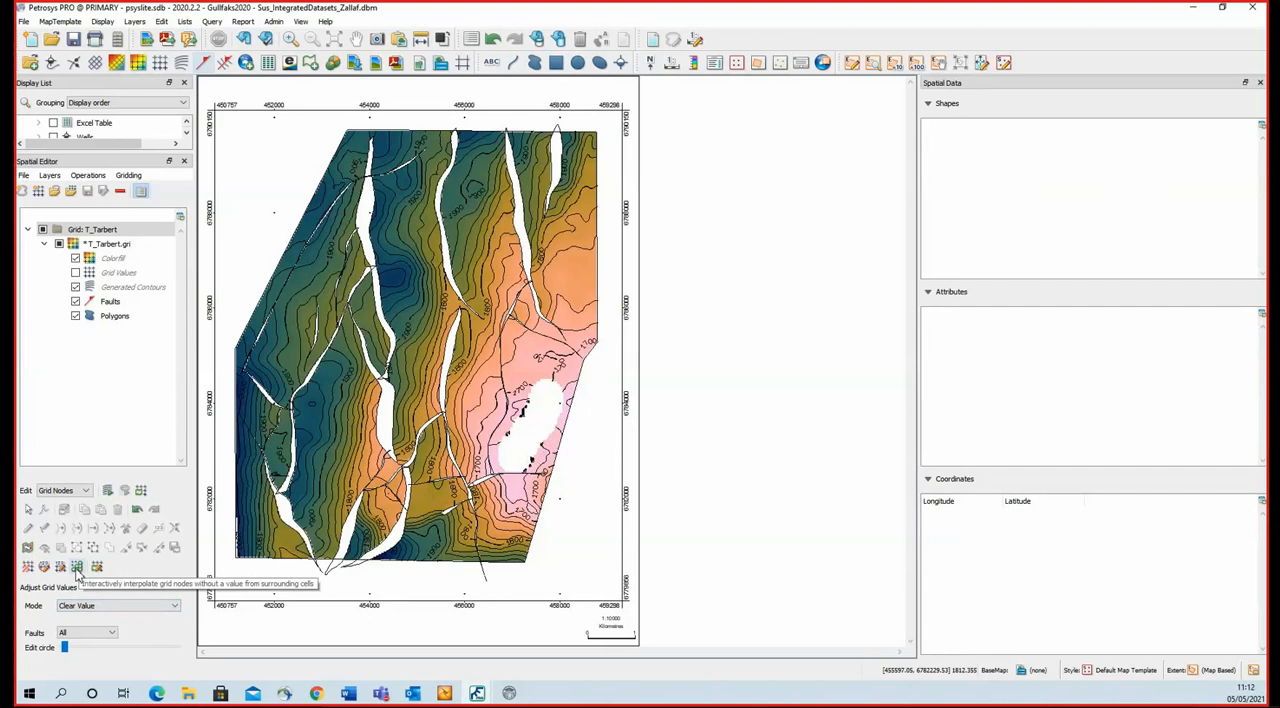
Interpolate the blank grid nodes from surrounding cells inside a polygon drawn around the cleared patch.
left_click(77, 567)
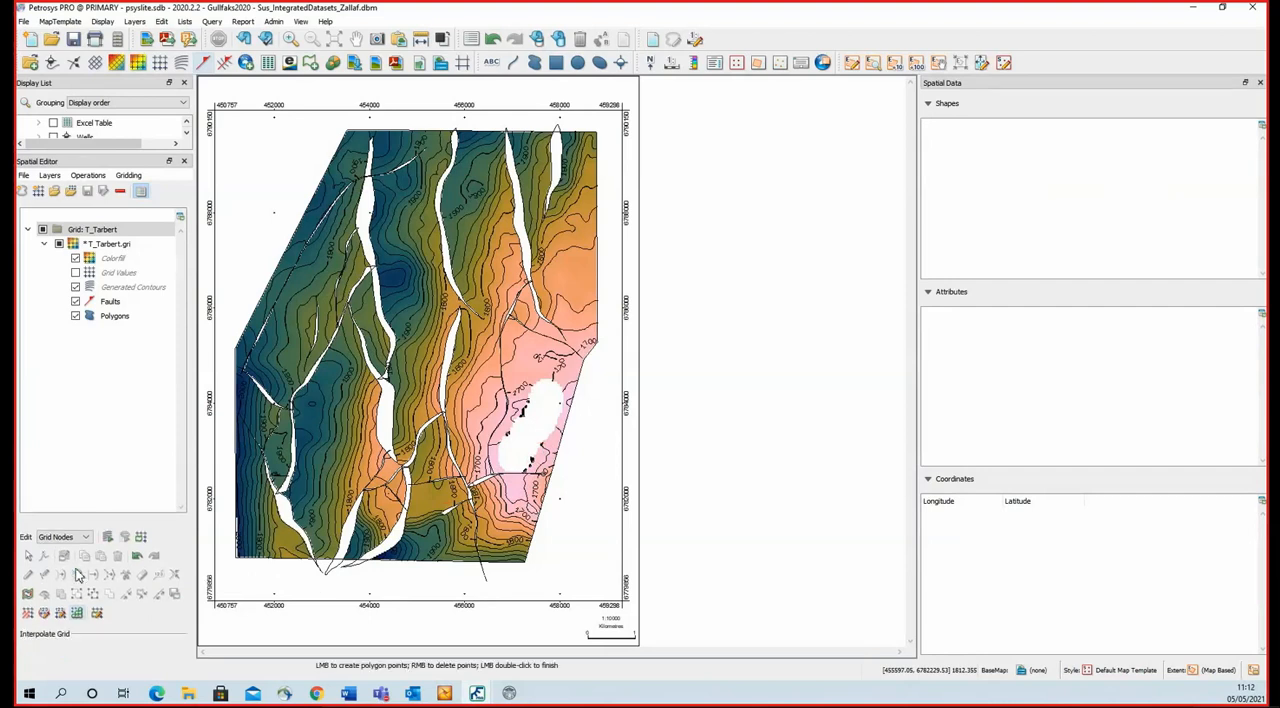
left_click(515, 487)
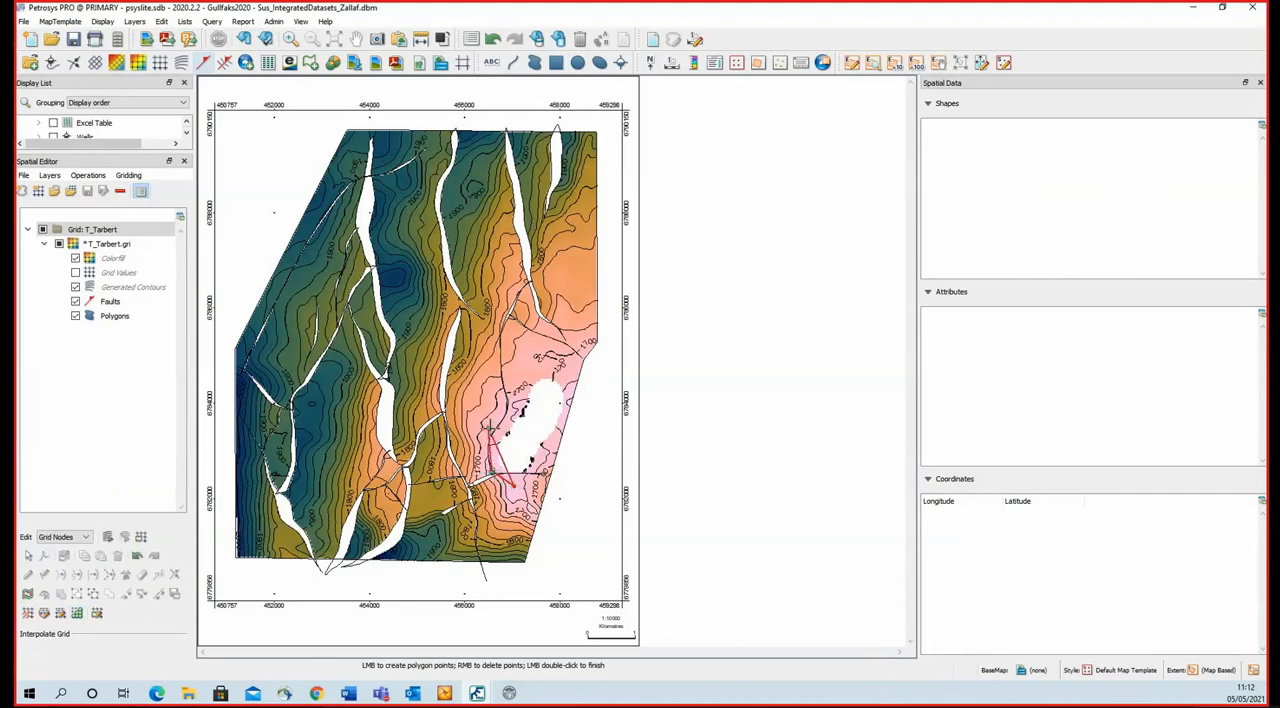
left_click(488, 424)
left_click(535, 367)
left_click(570, 369)
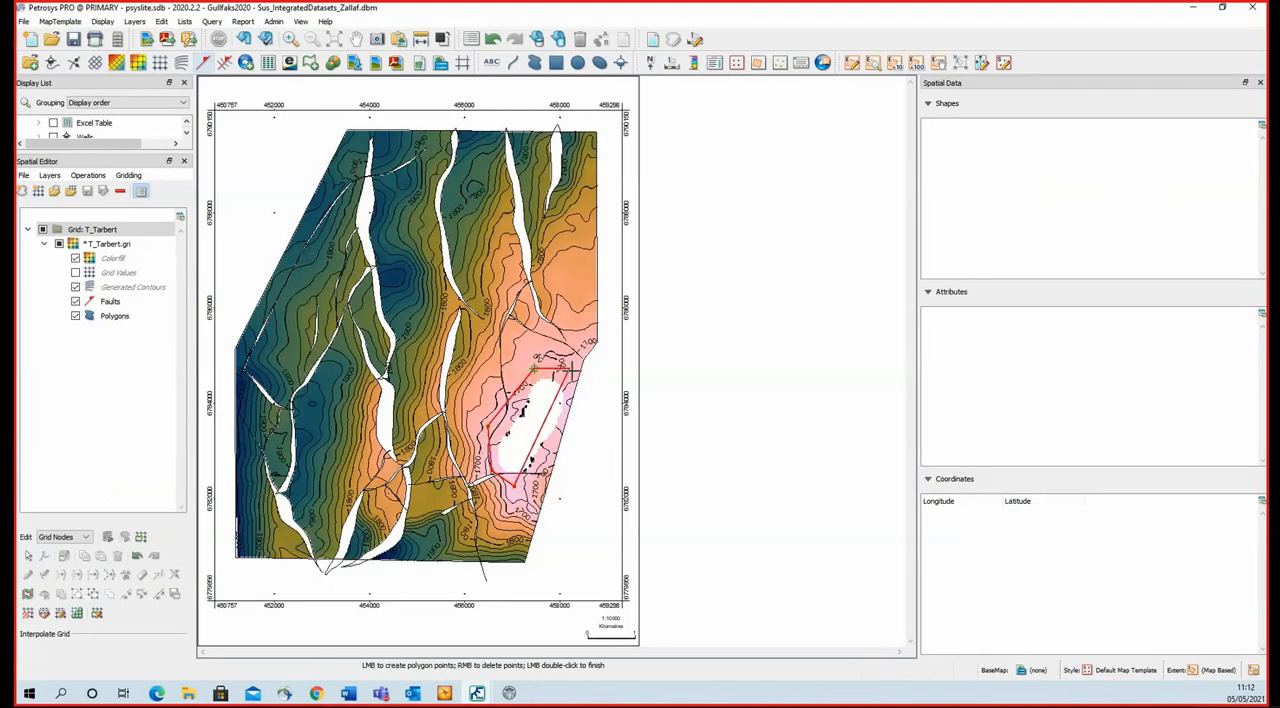
left_click(570, 398)
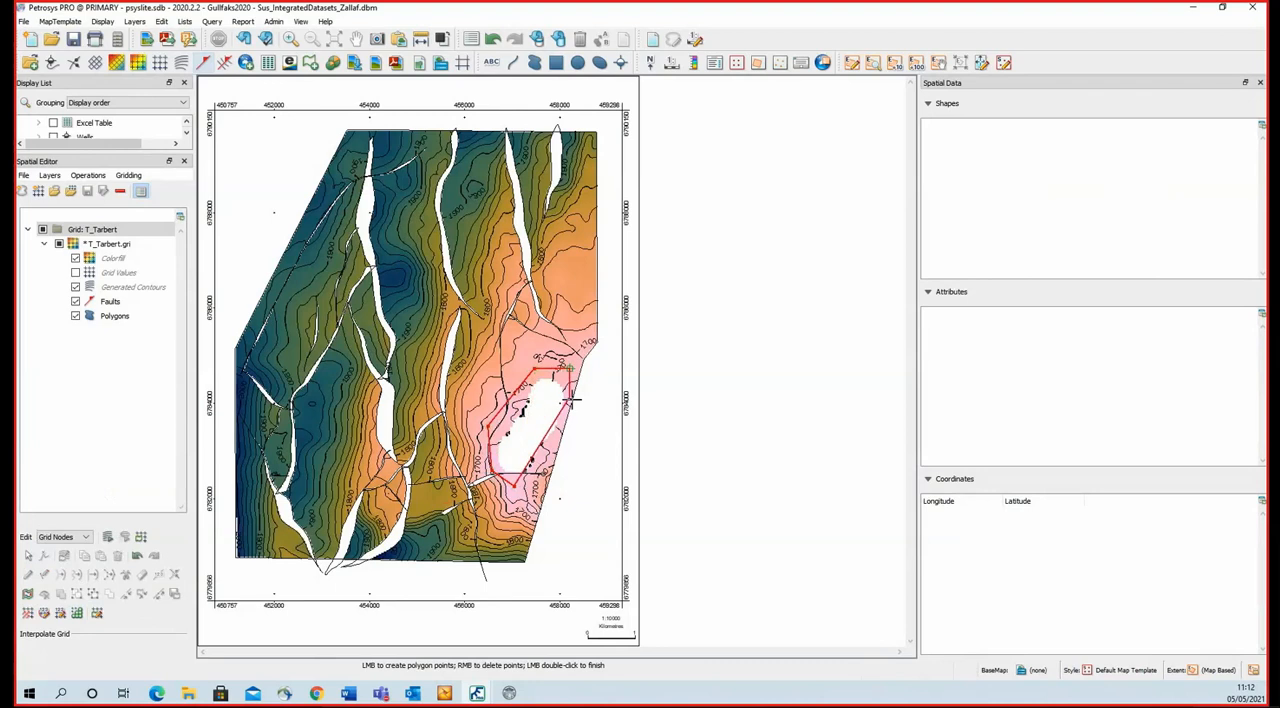
double_click(553, 450)
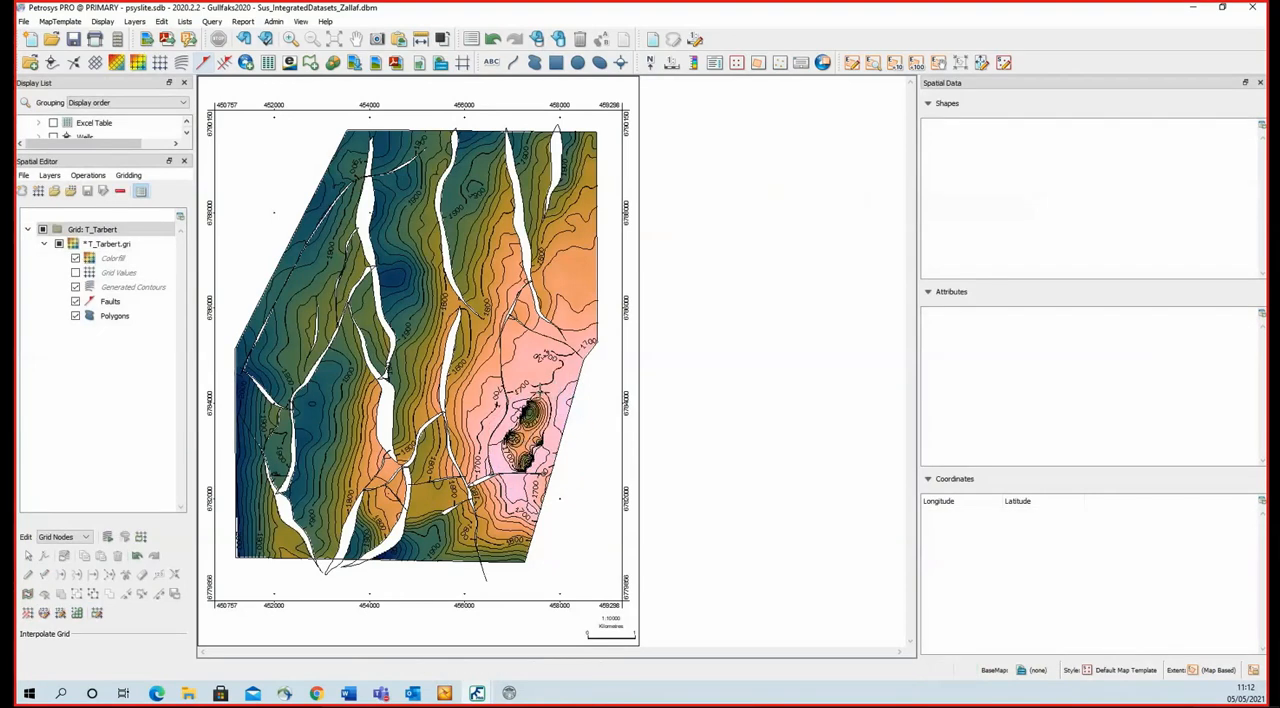
Undo the interpolation and the grid value edits on the southeastern patch.
left_click(138, 557)
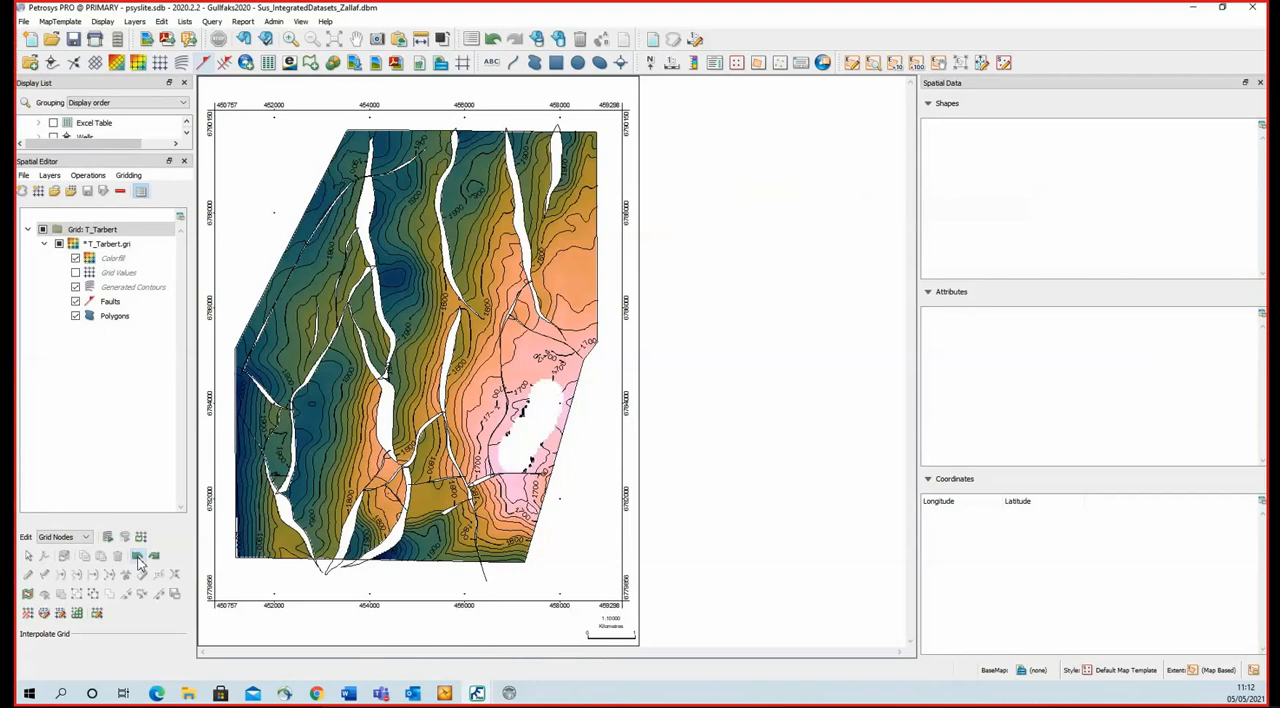
left_click(138, 557)
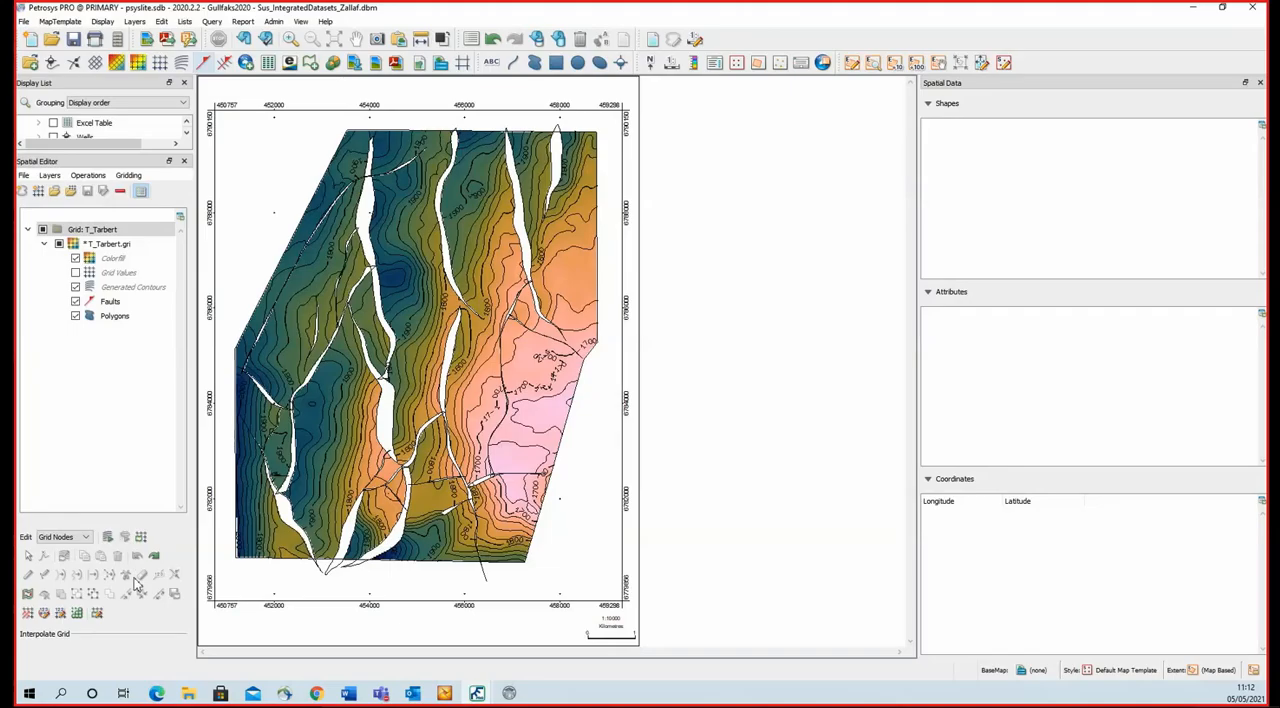
Switch the editing mode from grid nodes to contours without copying the generated contours or saving the grid.
left_click(66, 540)
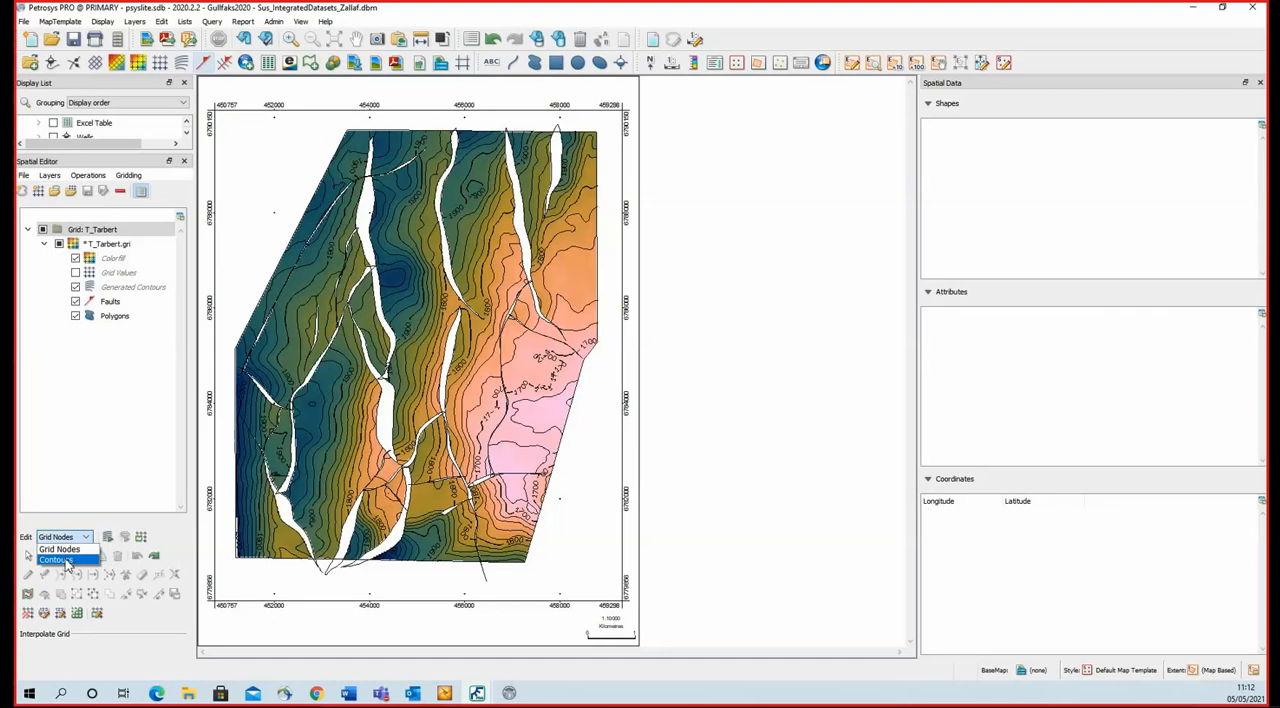
left_click(60, 559)
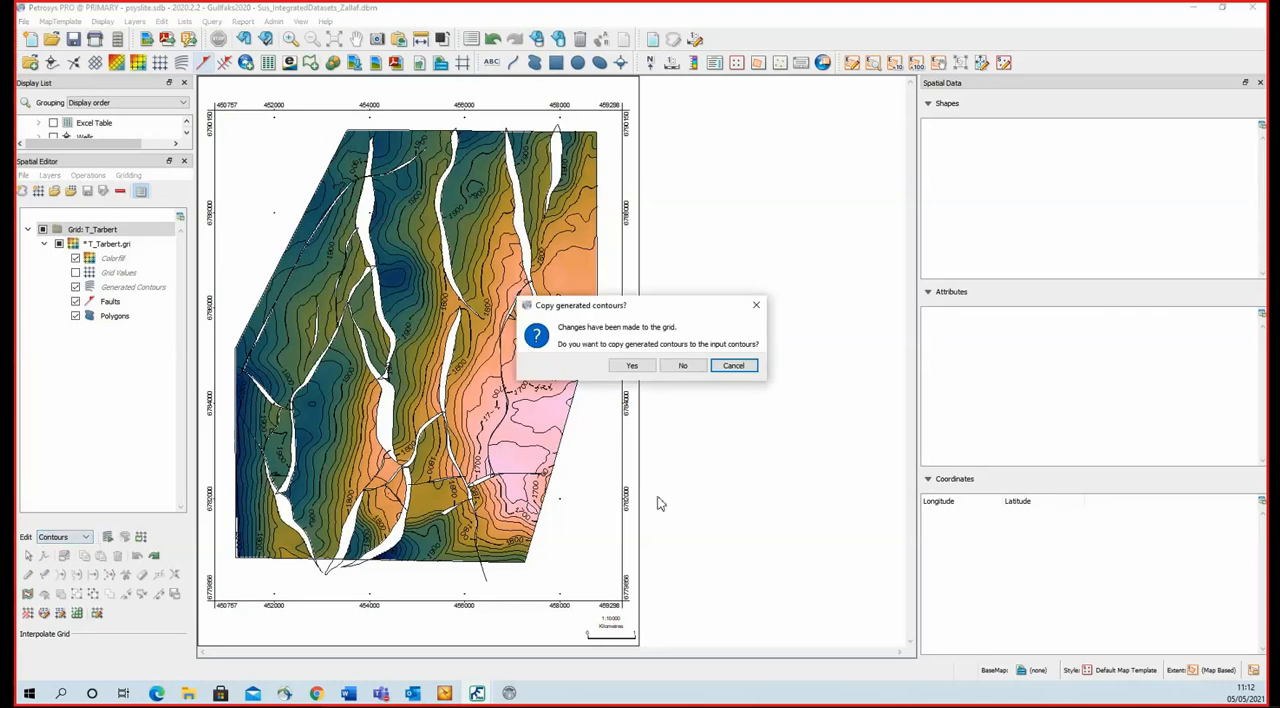
left_click(682, 366)
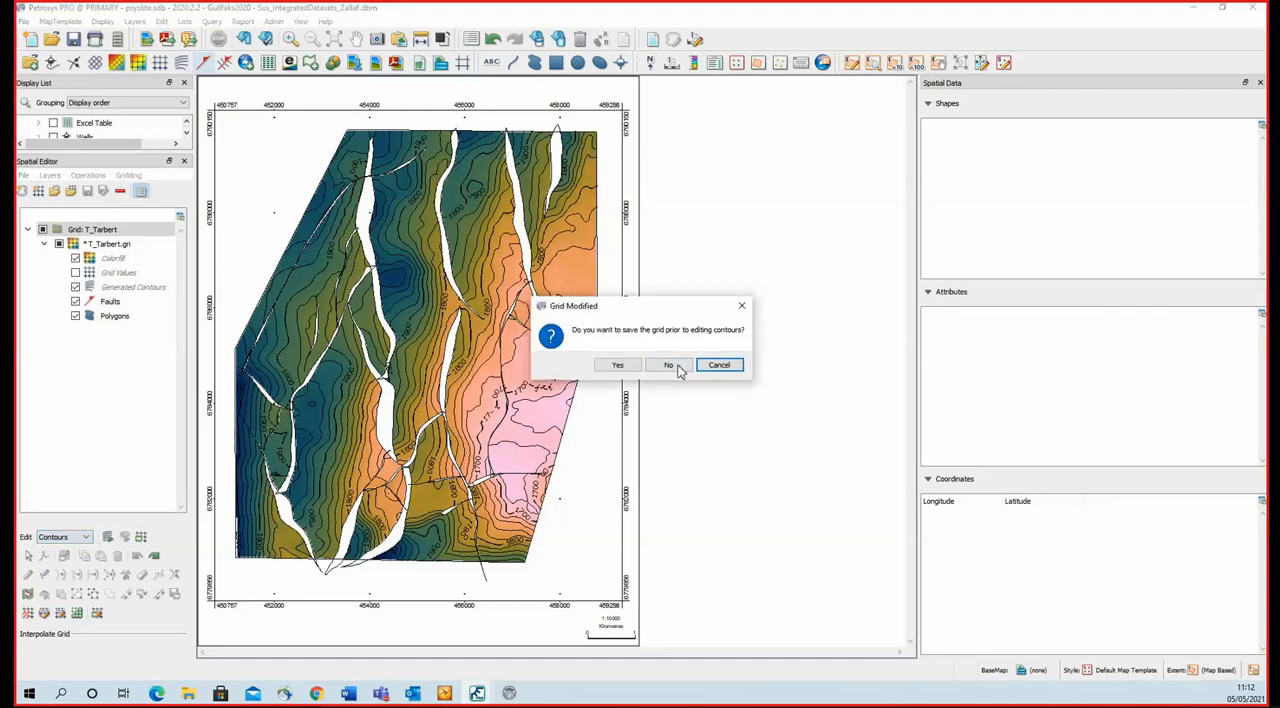
left_click(671, 366)
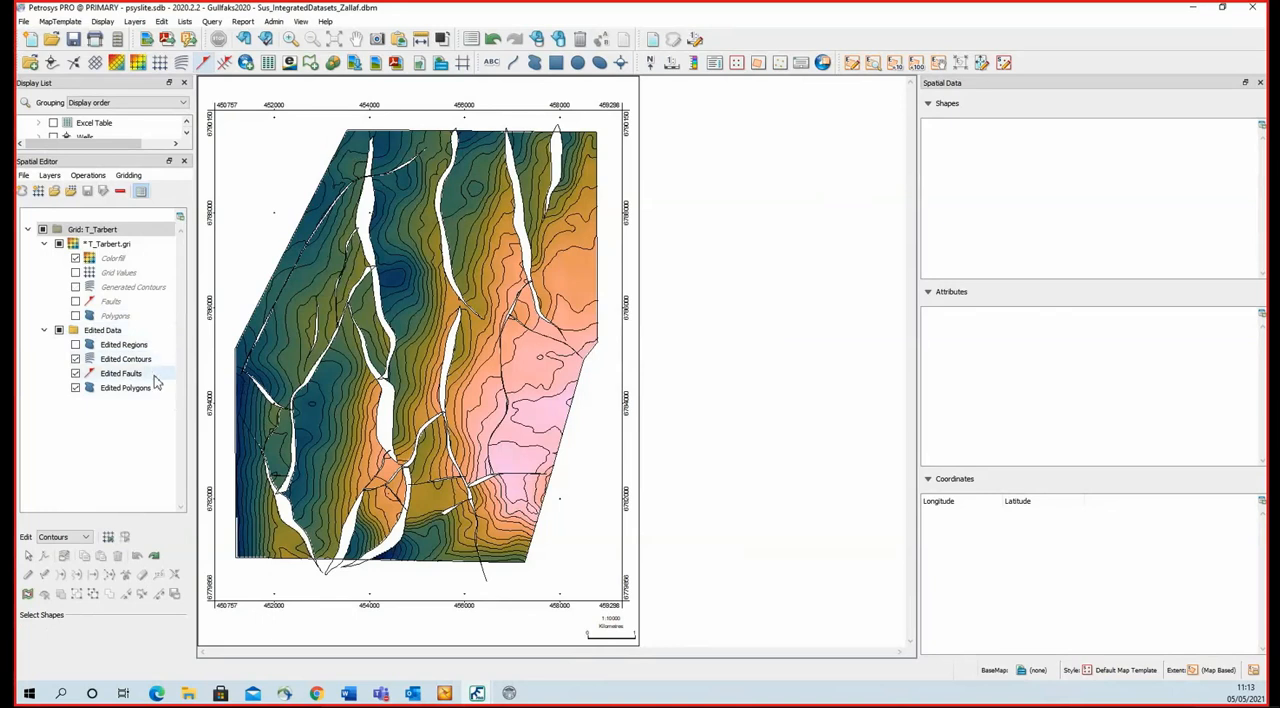
Erase the western tip of the short fault polygon in the south with the shape outline eraser to open its end.
scroll(524, 522, "up", 2)
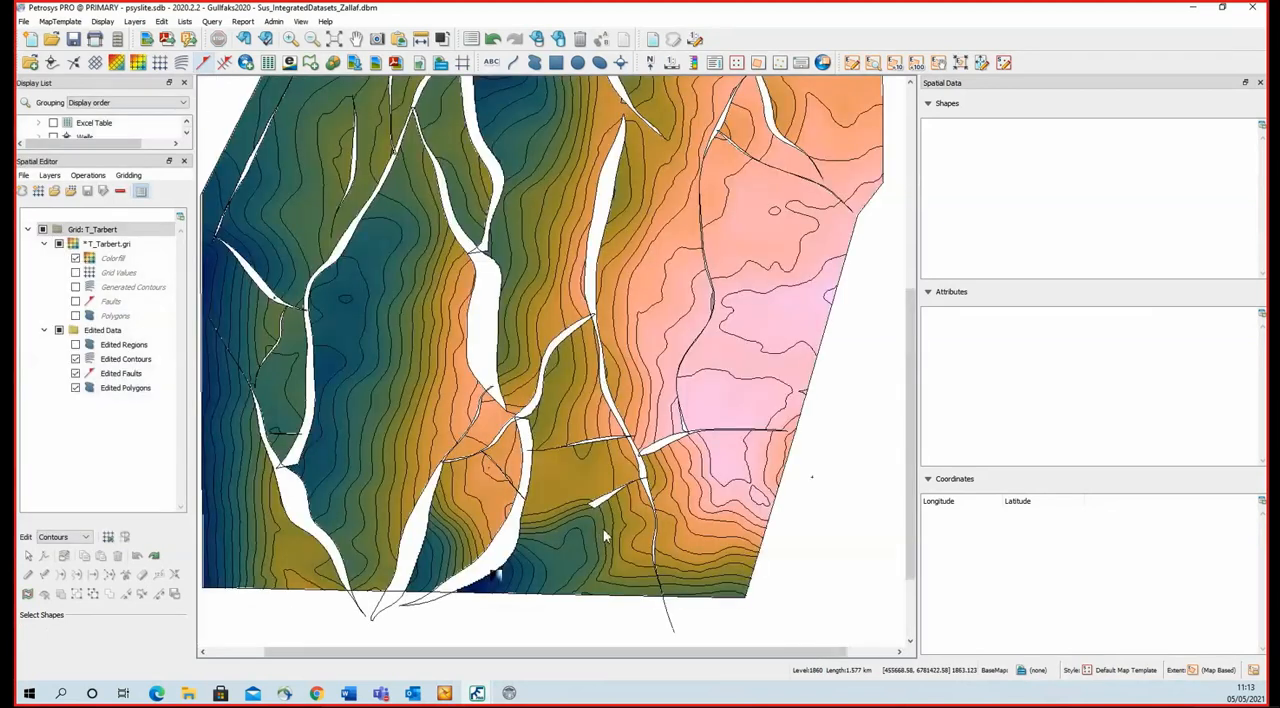
scroll(605, 531, "up", 1)
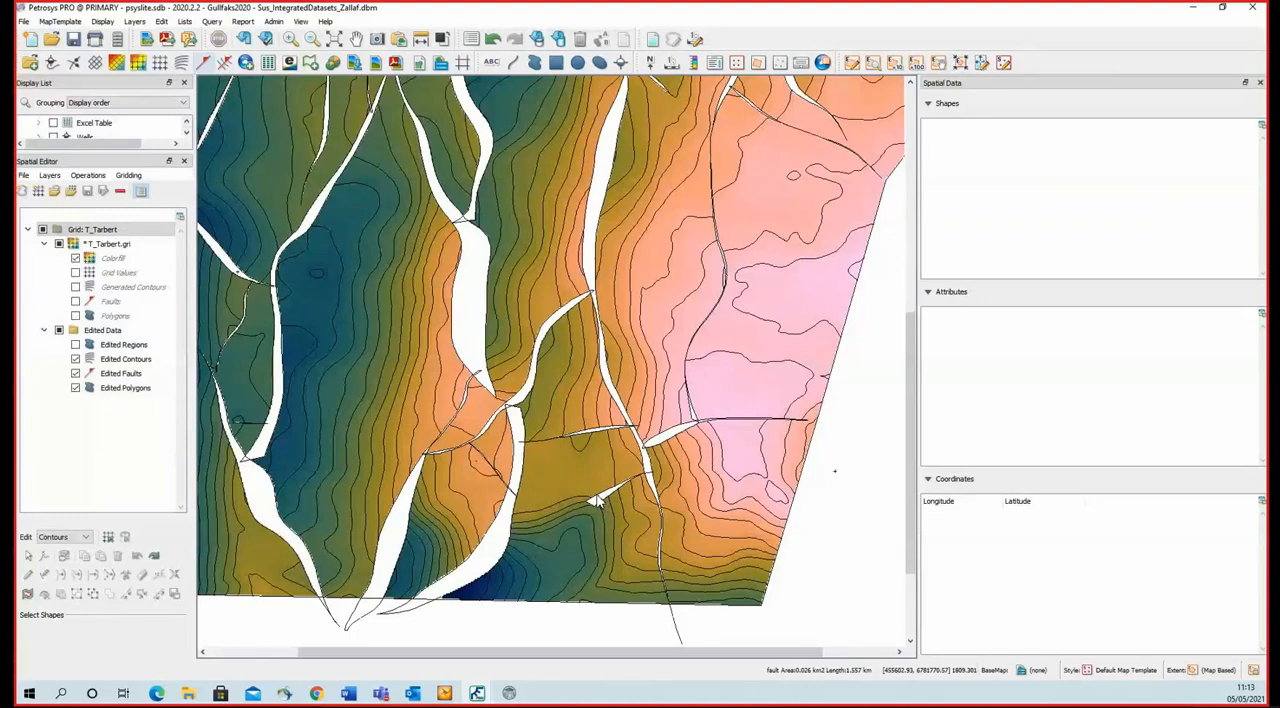
left_click(596, 497)
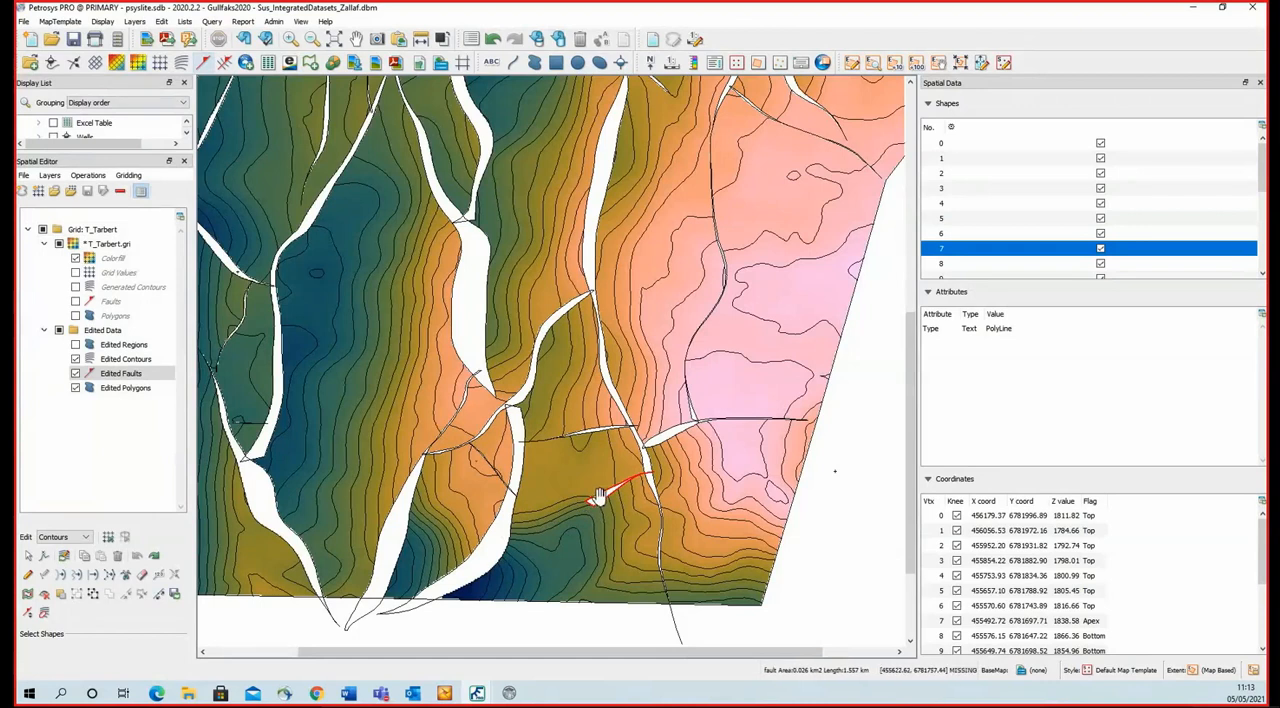
left_click(142, 577)
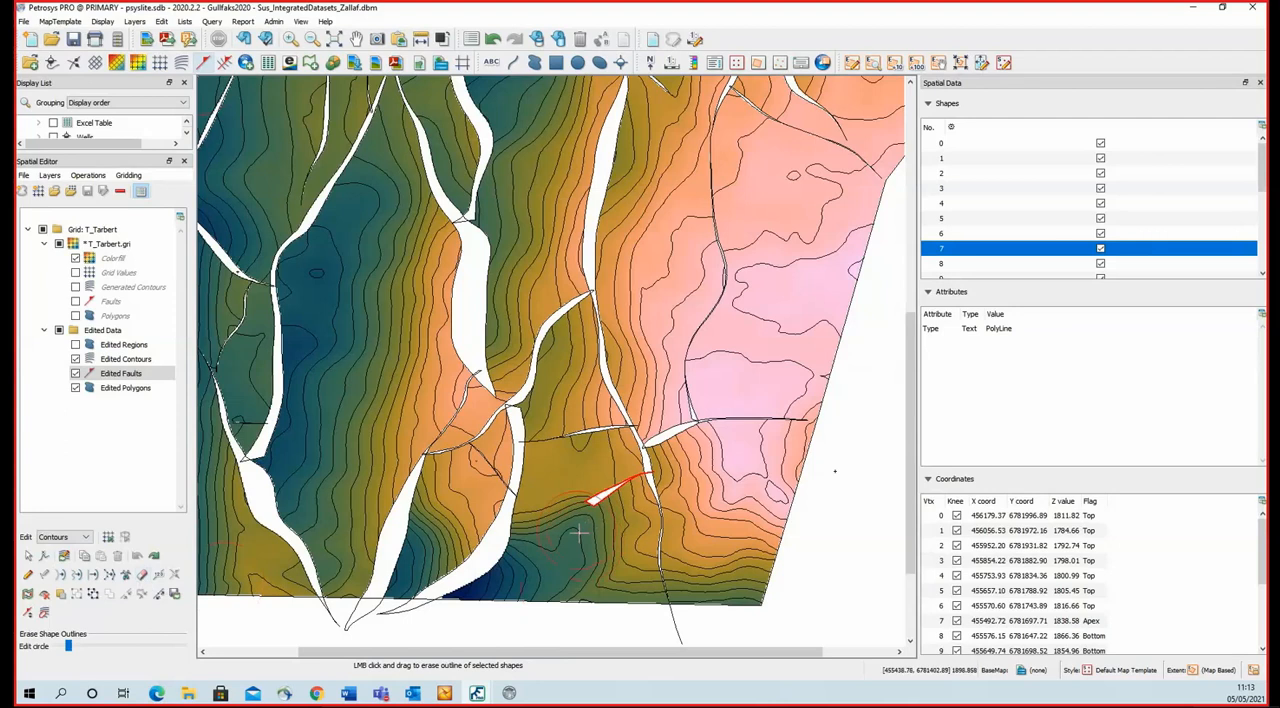
scroll(573, 533, "down", 2)
left_click(580, 517)
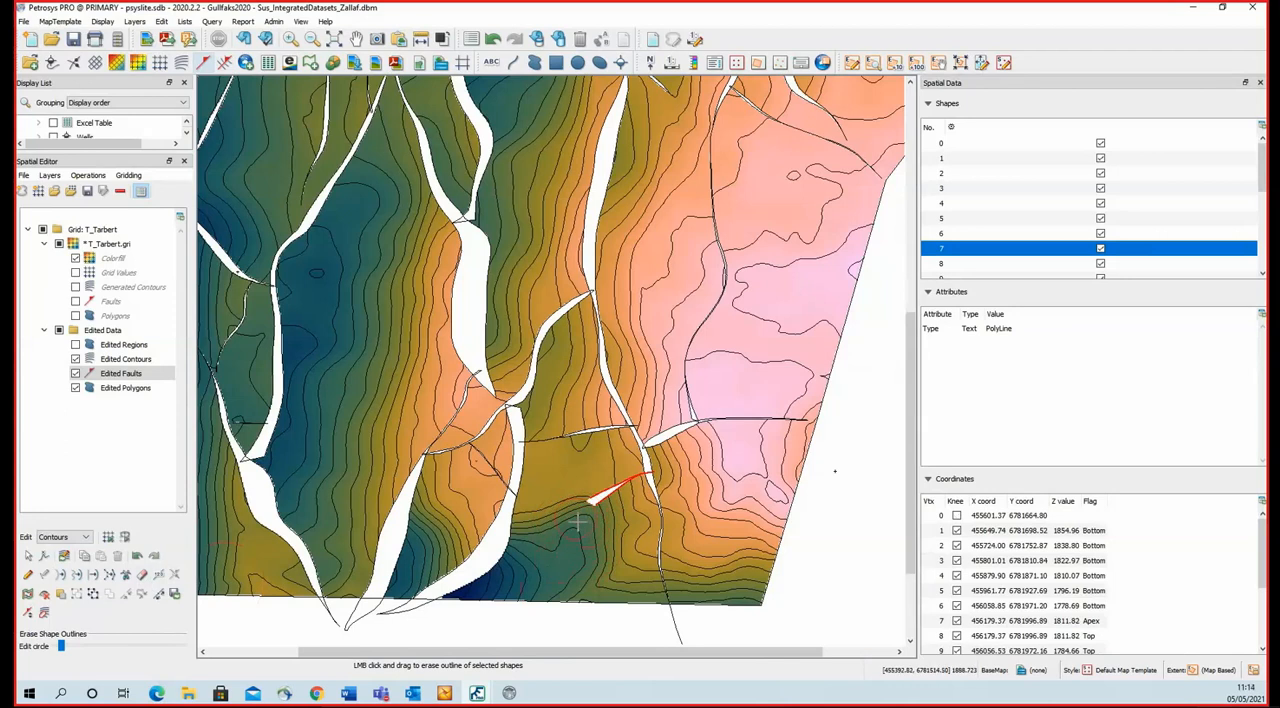
Start interactive shape editing with the snapping set to Shape.
left_click(28, 577)
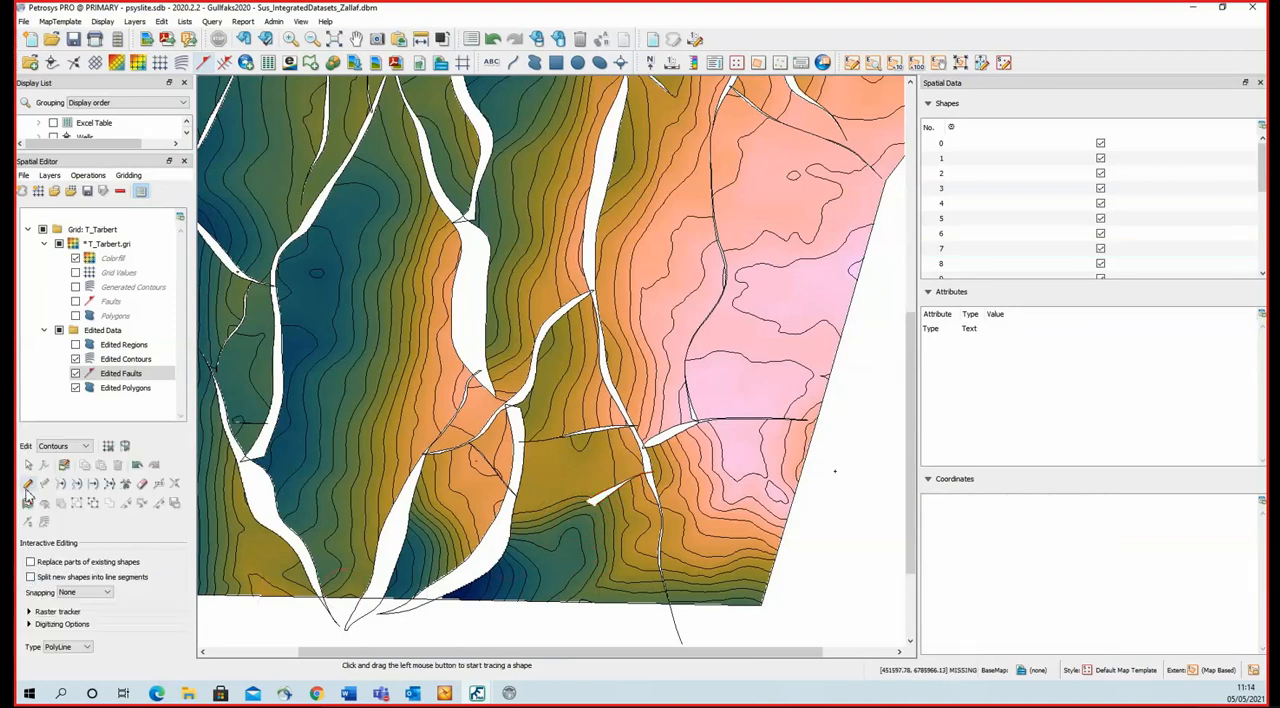
scroll(587, 508, "up", 3)
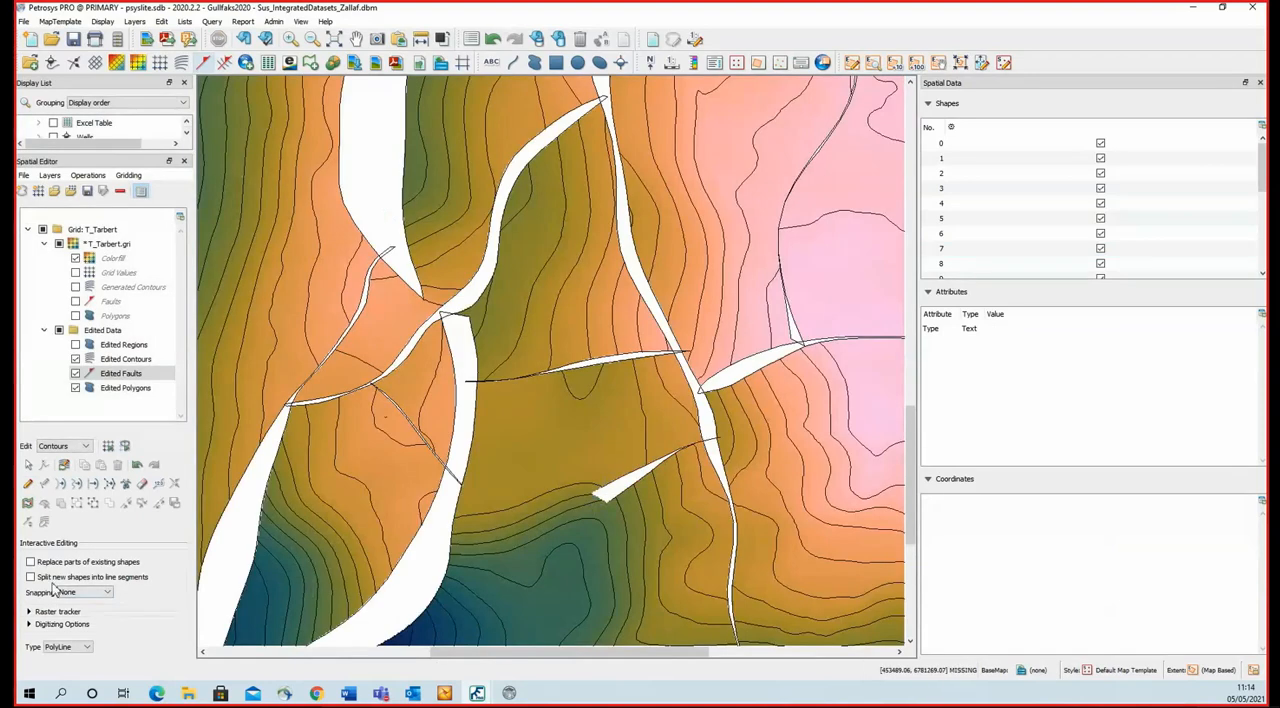
left_click(78, 592)
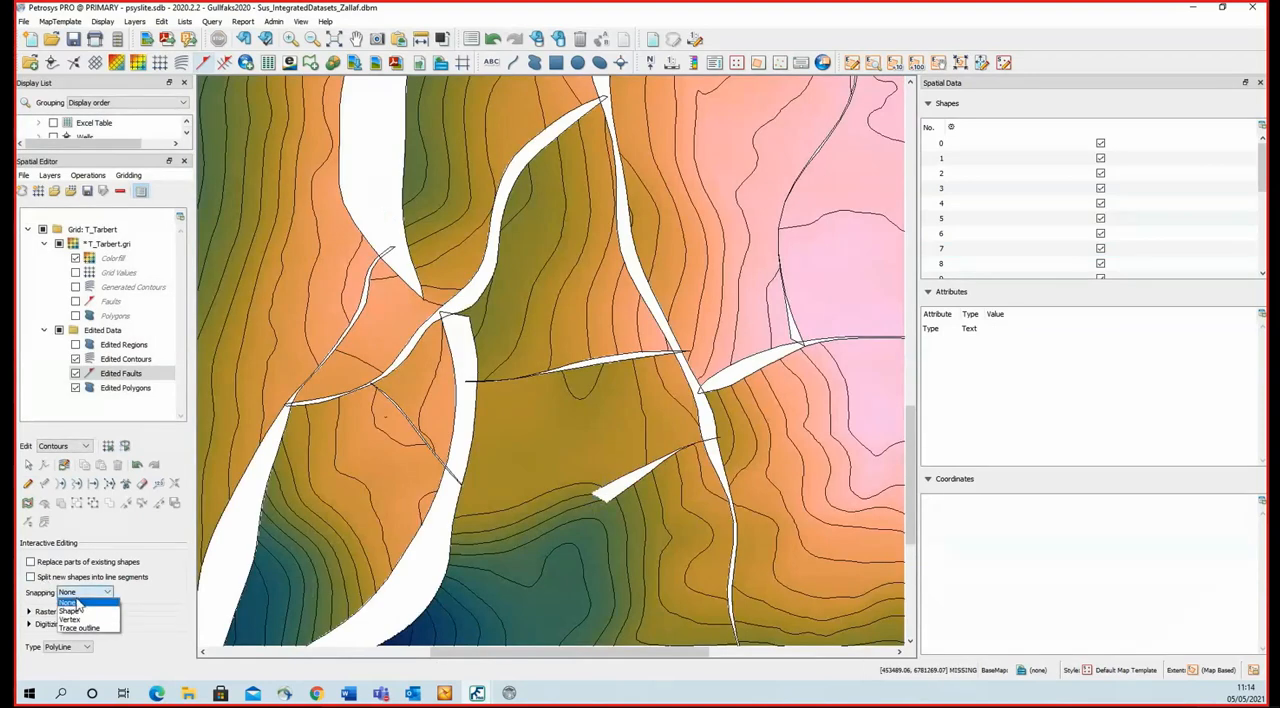
left_click(82, 615)
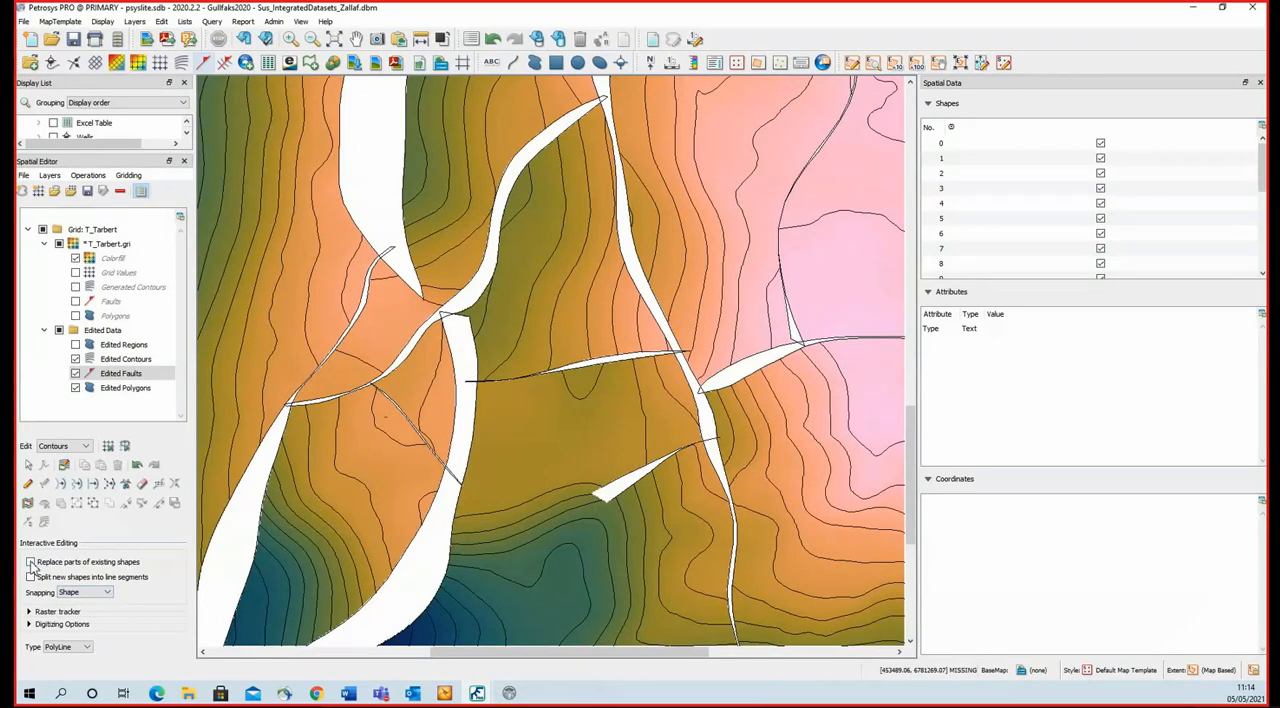
Extend the opened fault west to the large white fault by tracing both edges from its upper end back to its lower end.
left_click(28, 464)
left_click(606, 487)
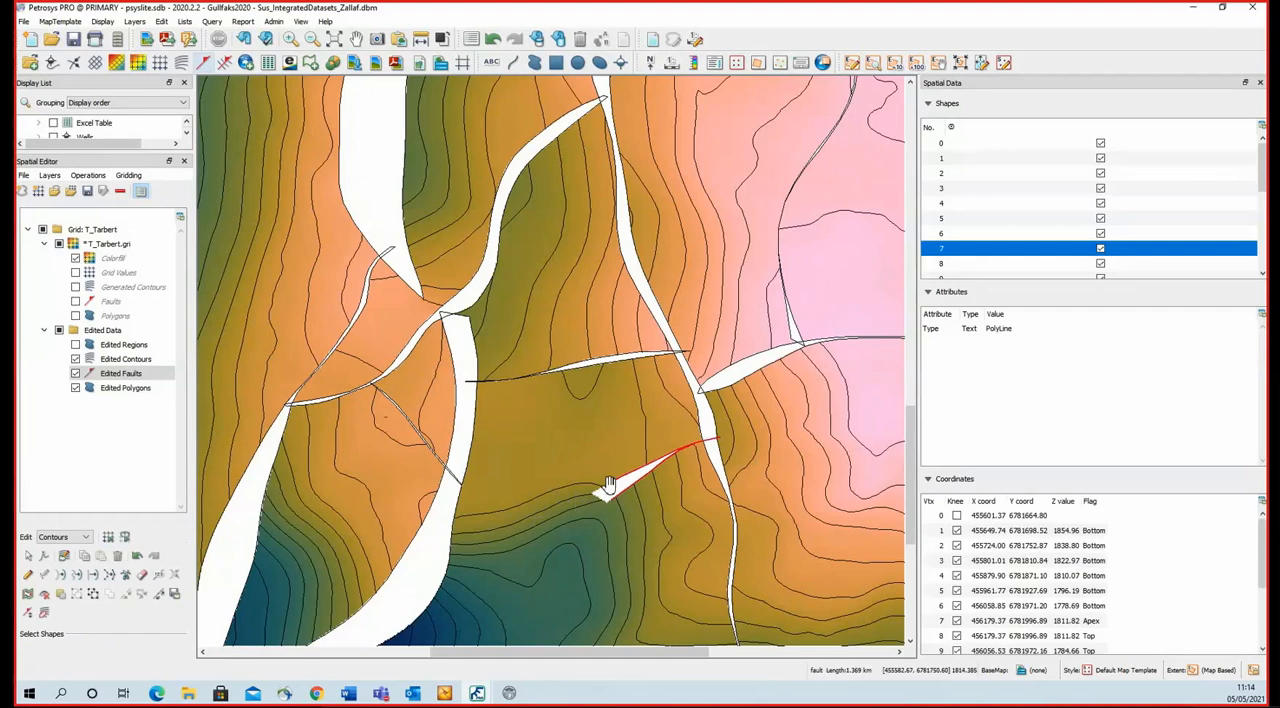
left_click(28, 594)
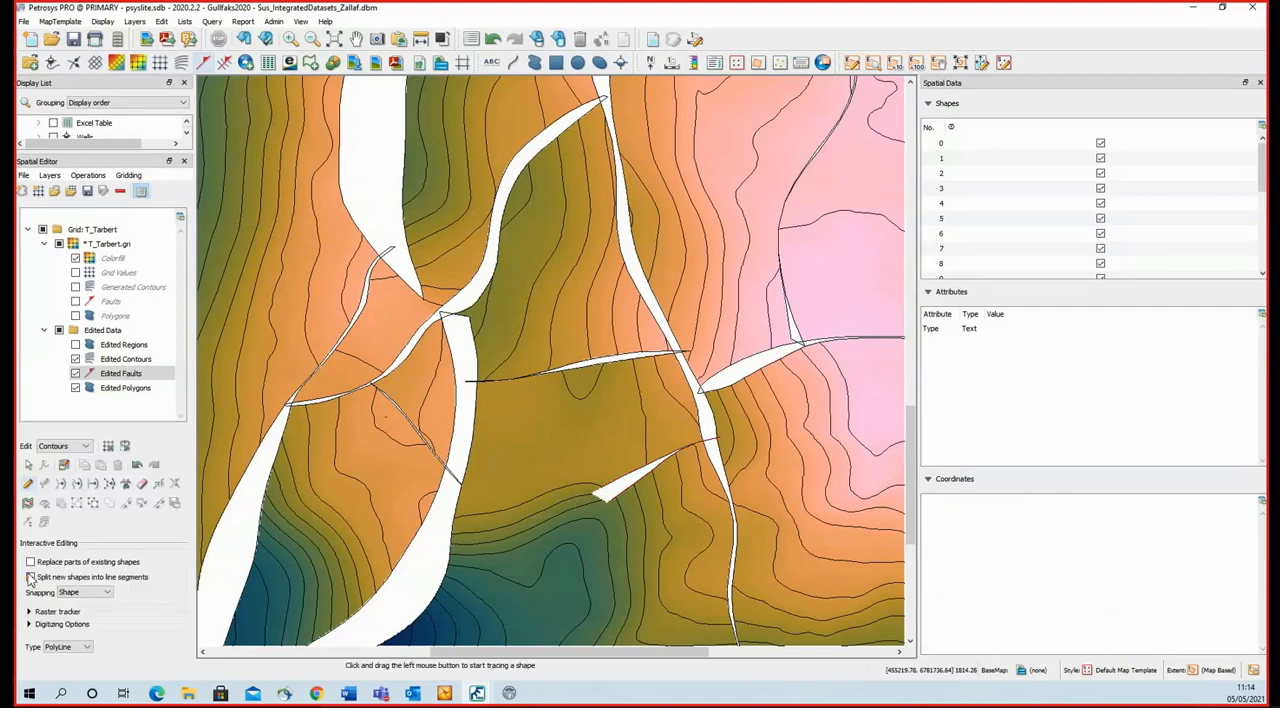
left_click(607, 492)
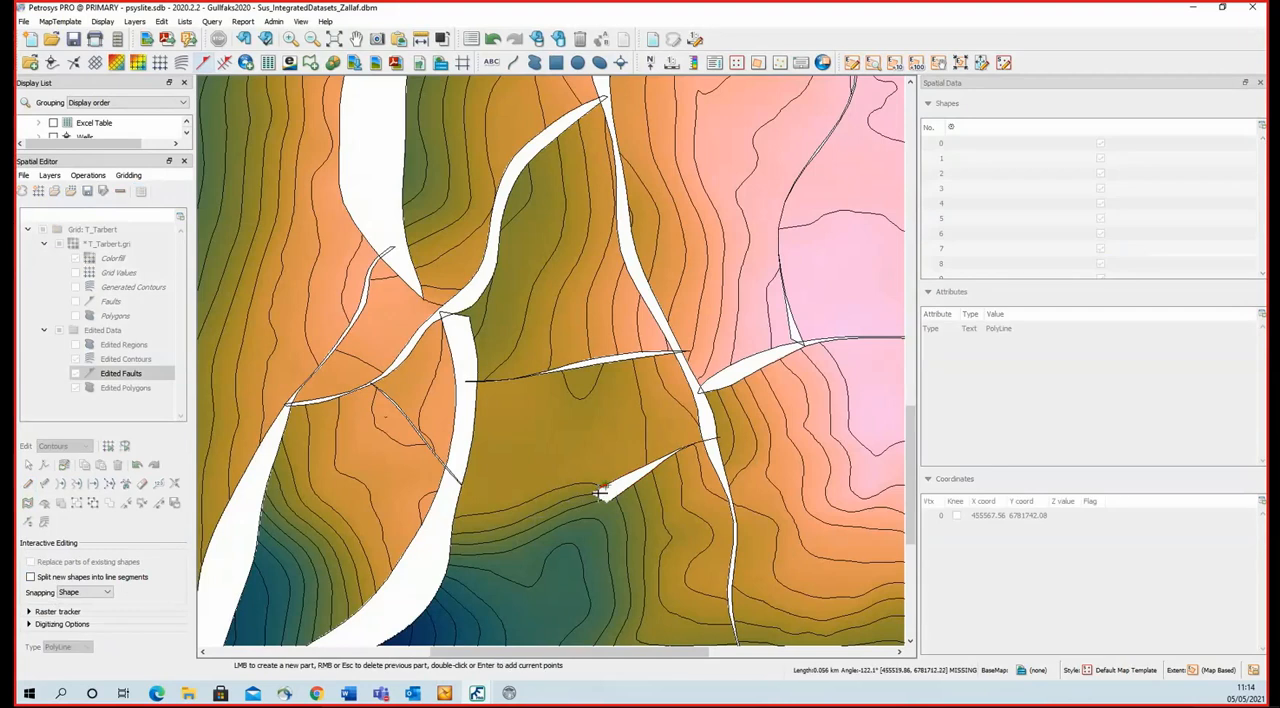
left_click(531, 507)
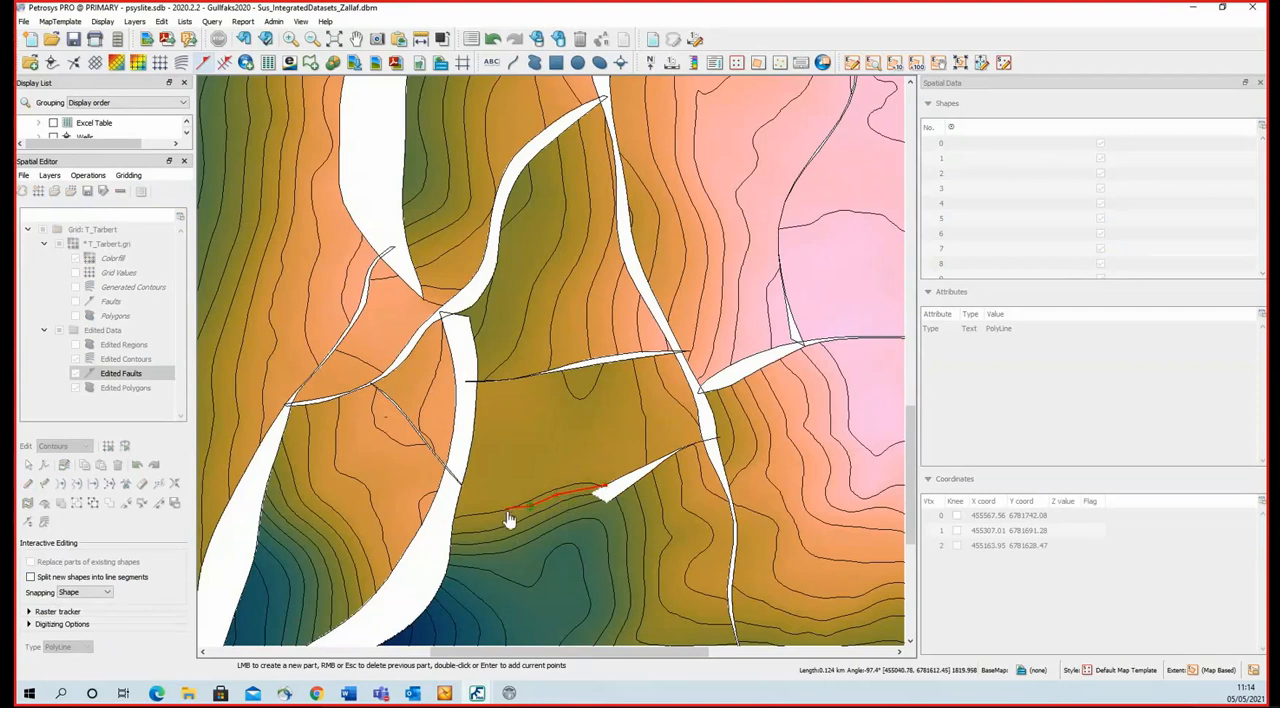
left_click(484, 523)
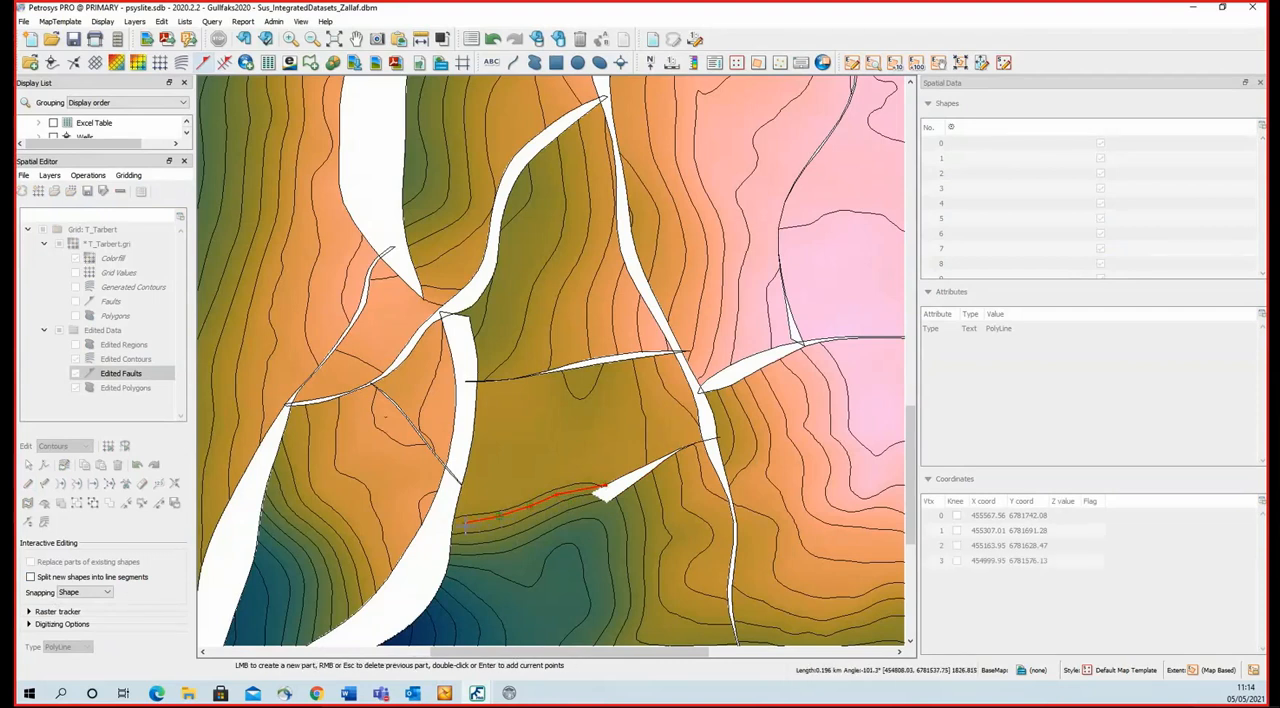
left_click(465, 522)
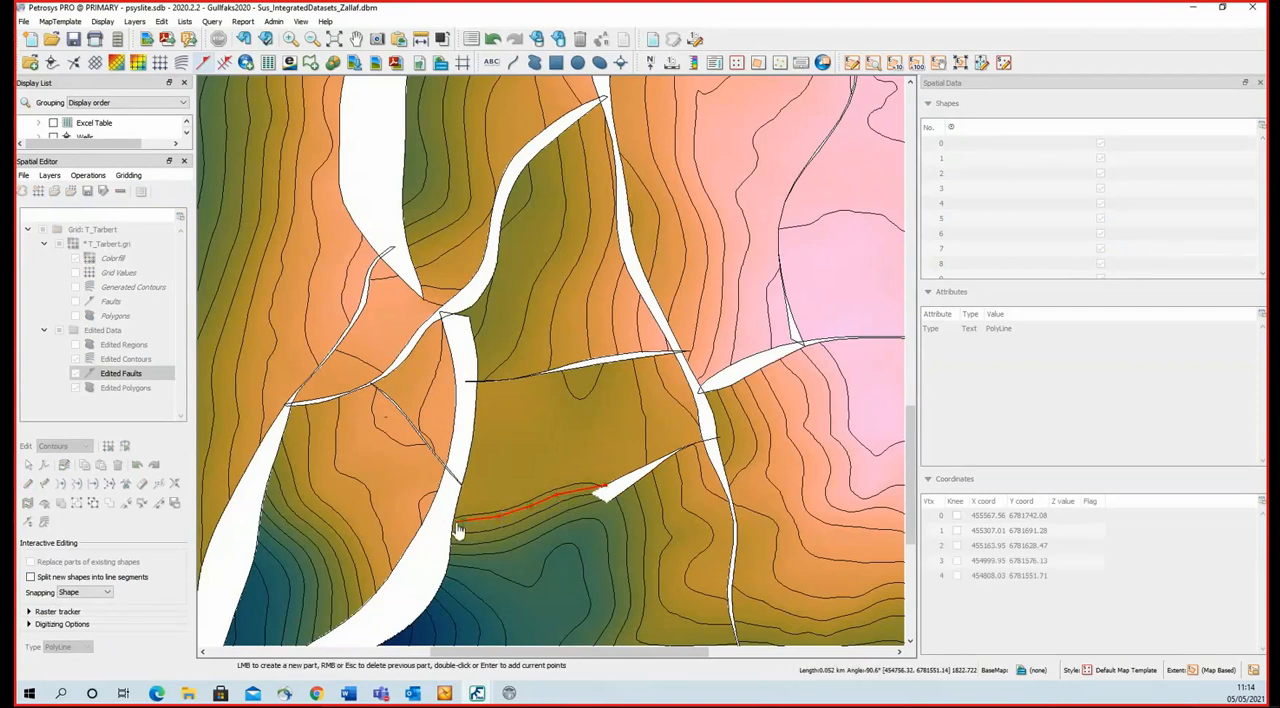
left_click(454, 527)
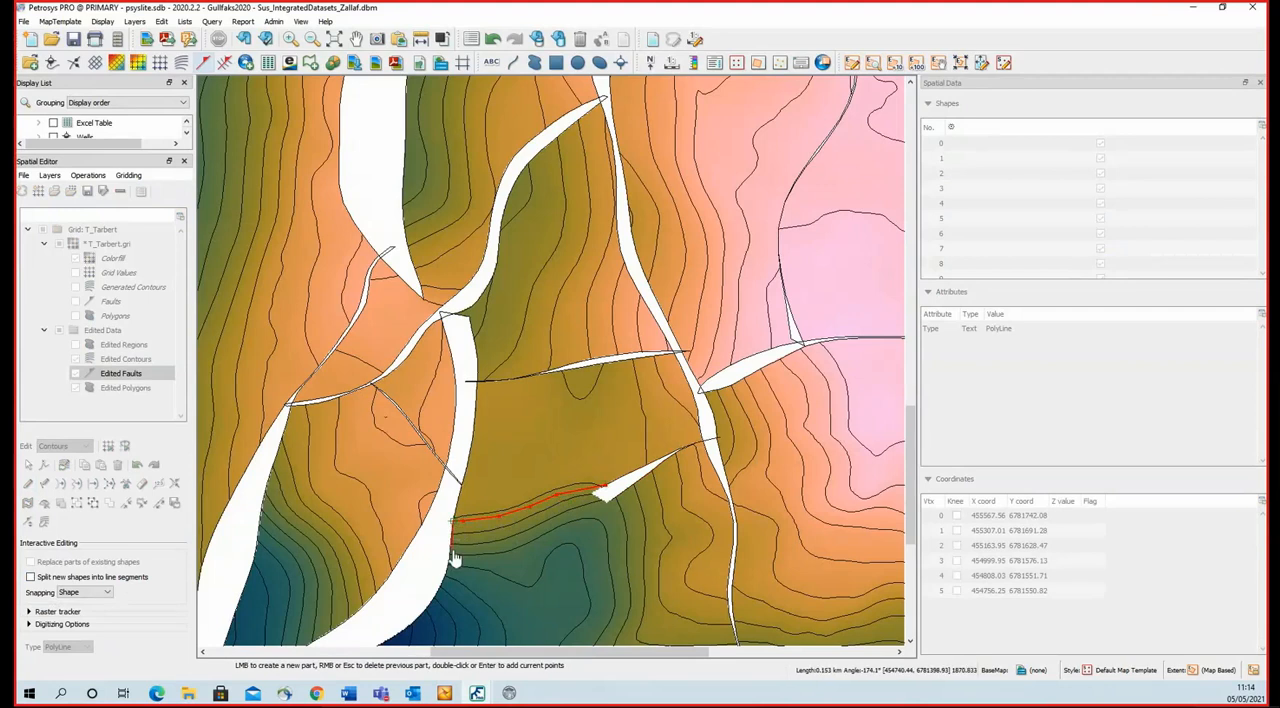
left_click(452, 560)
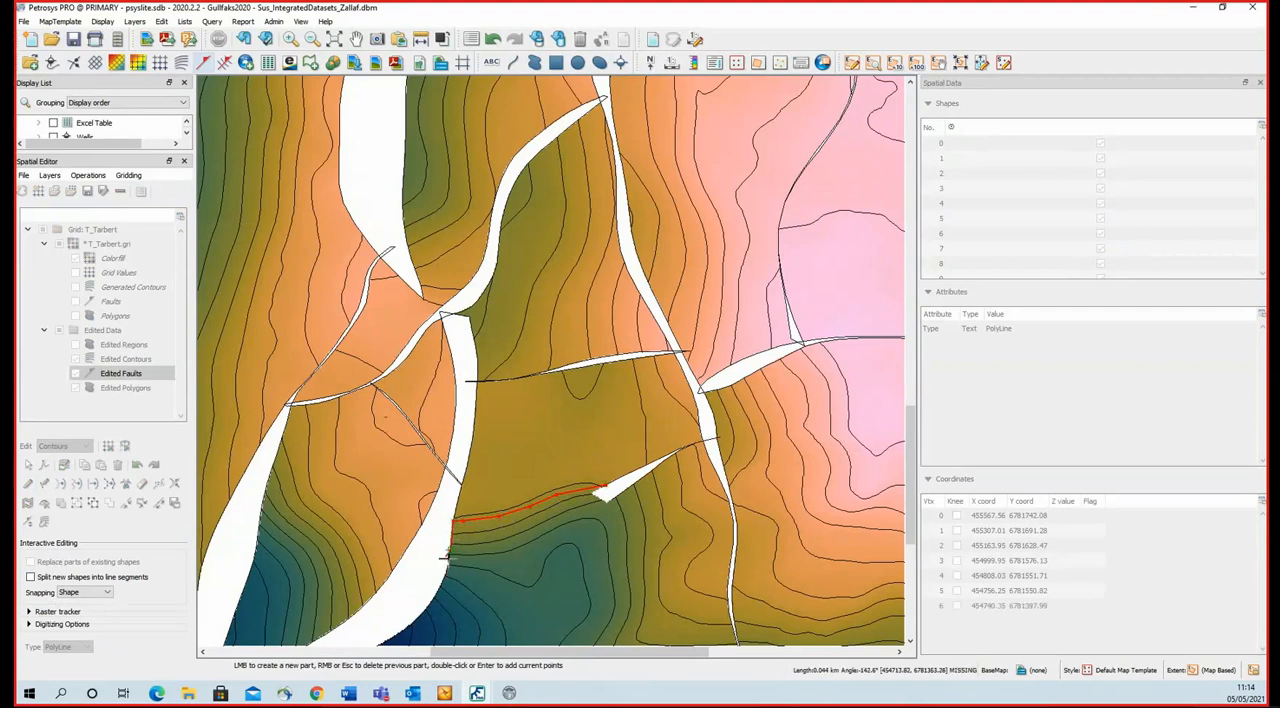
left_click(451, 560)
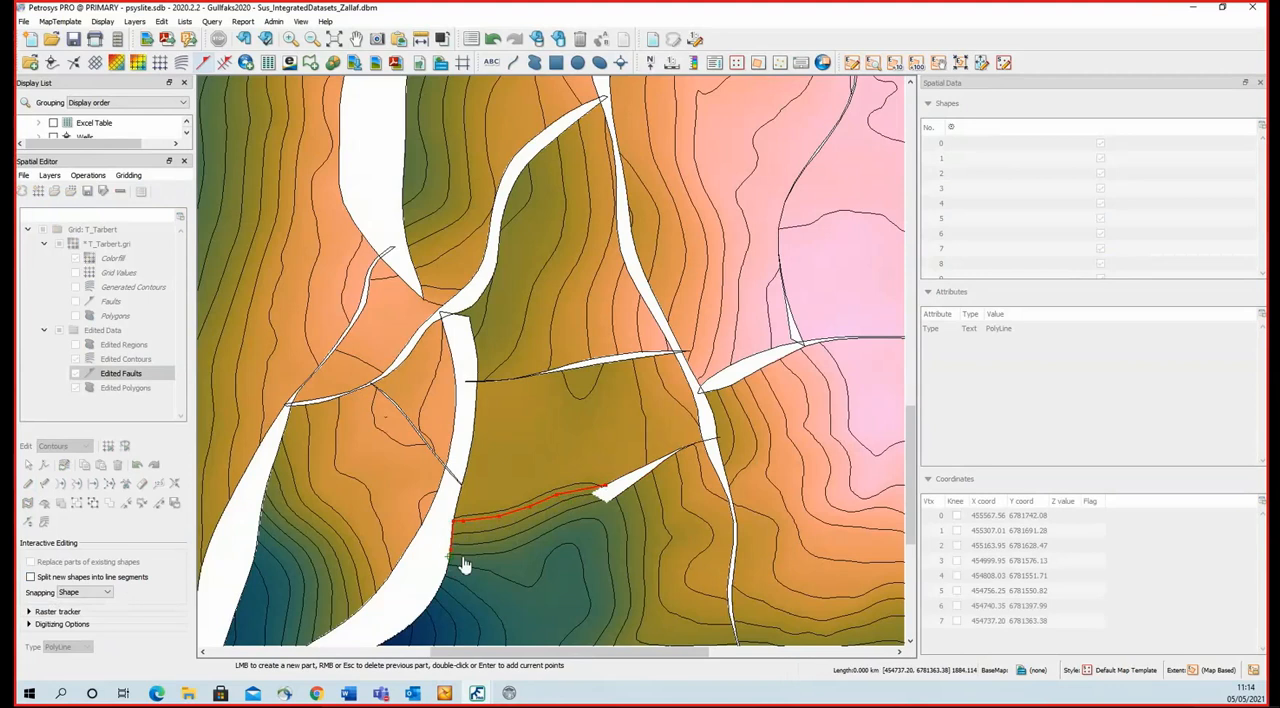
left_click(522, 553)
left_click(590, 523)
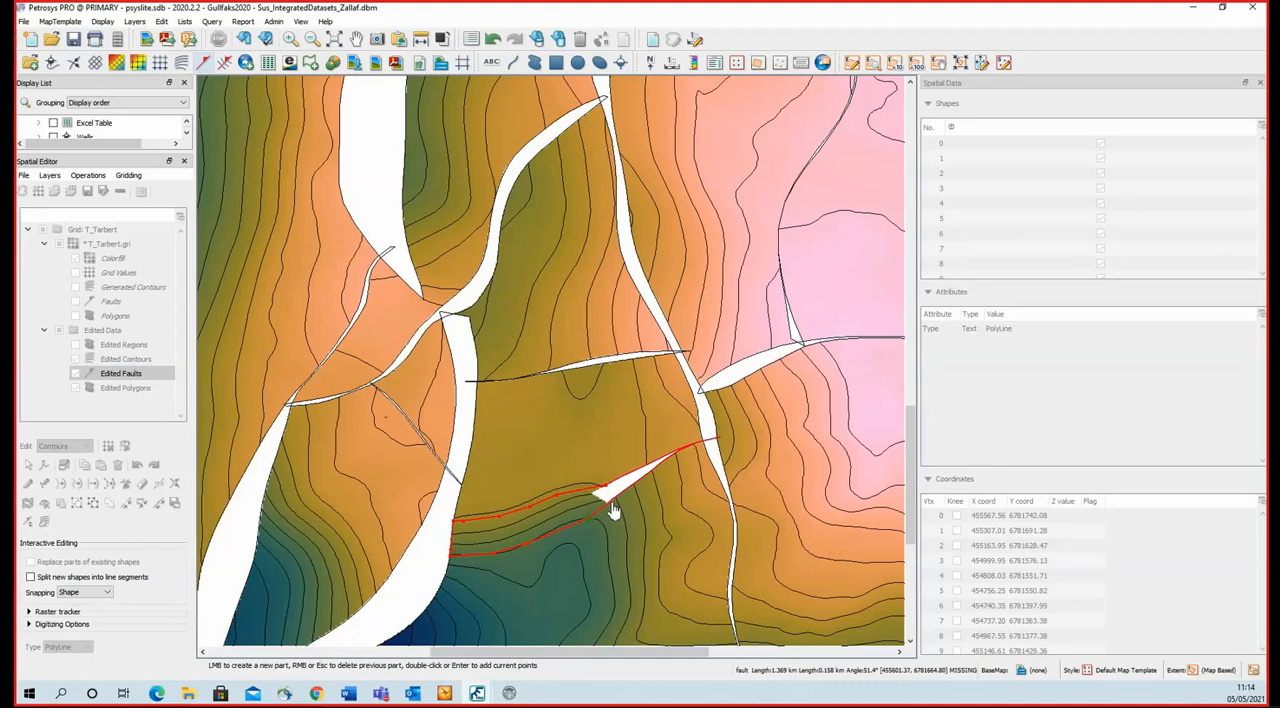
double_click(614, 510)
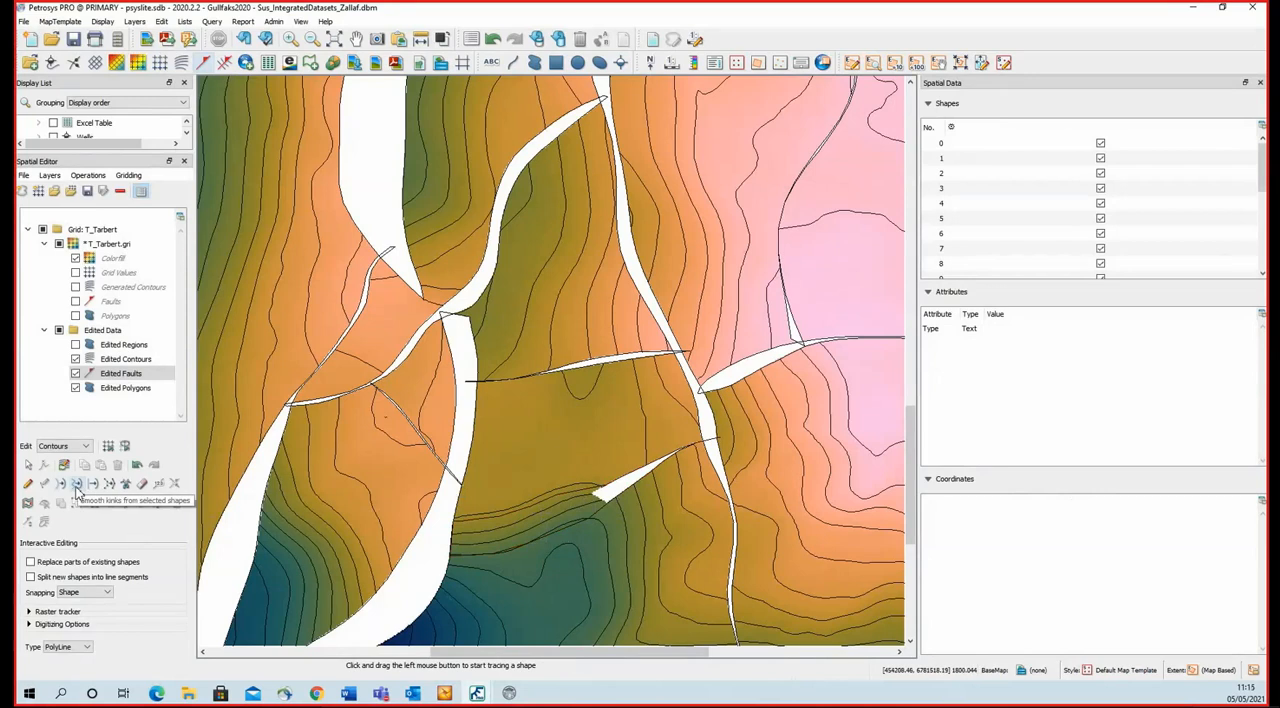
Smooth the outline of the fault extension with the Interactive method, undoing the stroke that rounds its western end.
left_click(77, 484)
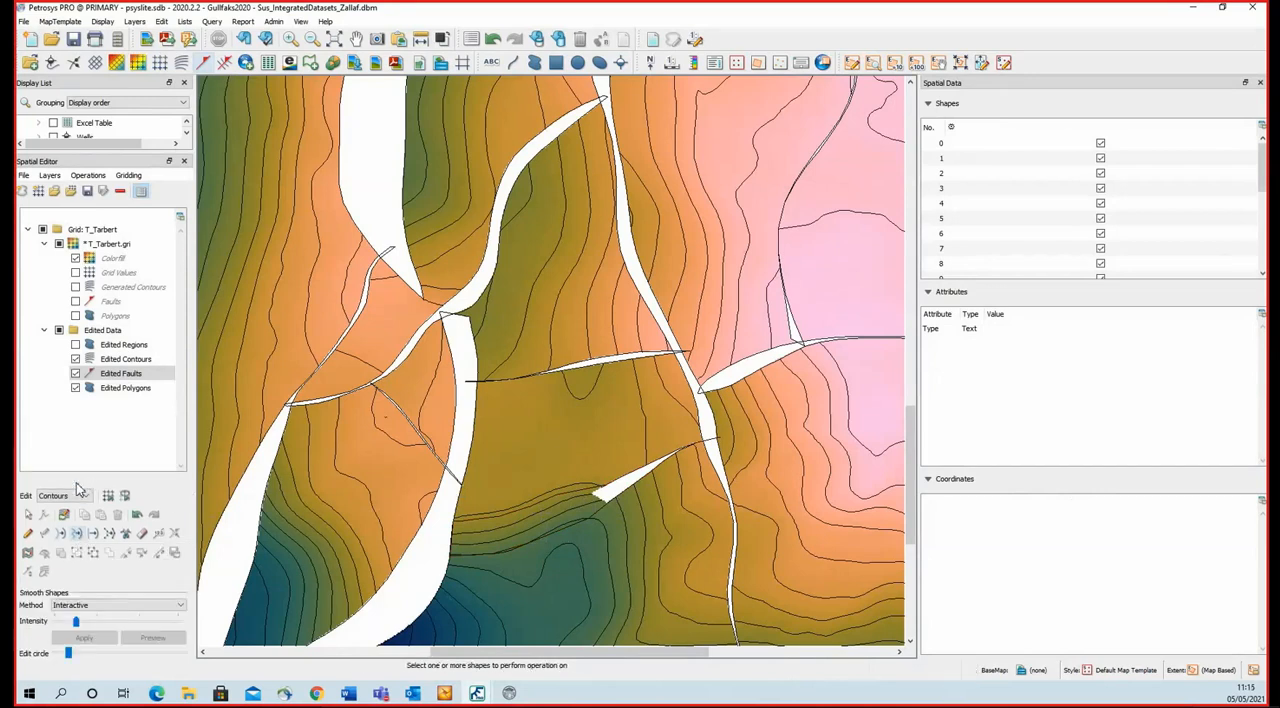
left_click(573, 494)
mouse_move(545, 495)
left_mouse_down()
mouse_move(520, 500)
mouse_move(540, 505)
mouse_move(598, 478)
mouse_move(622, 486)
mouse_move(520, 550)
mouse_move(445, 550)
mouse_move(456, 533)
left_mouse_up()
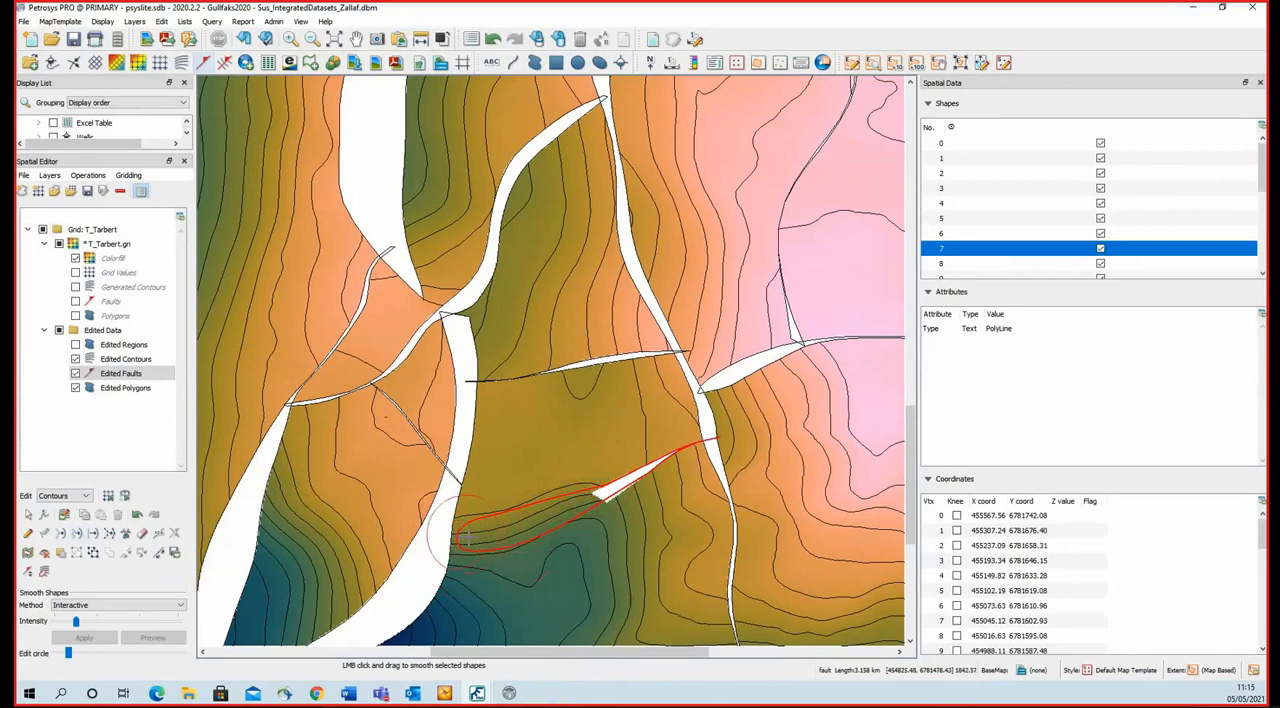
left_click(138, 516)
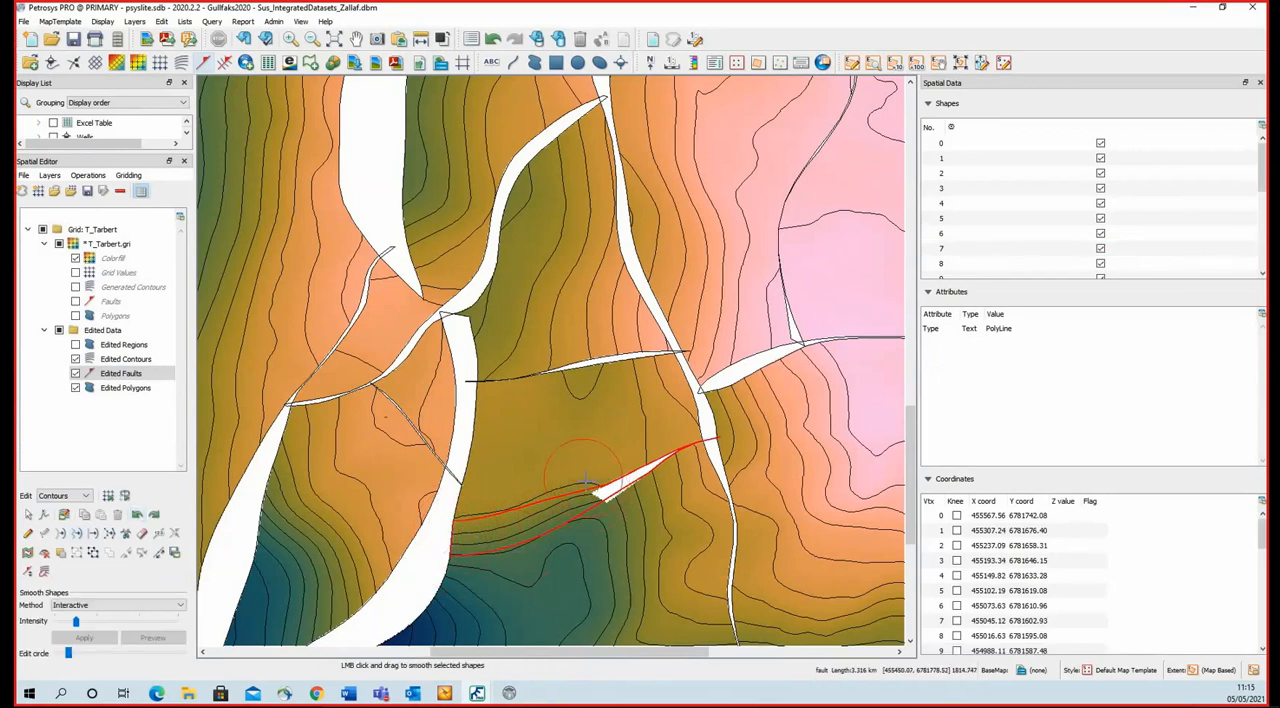
Delete the 1860 and 1840 contours that run between the two edges of the fault extension.
left_click(30, 518)
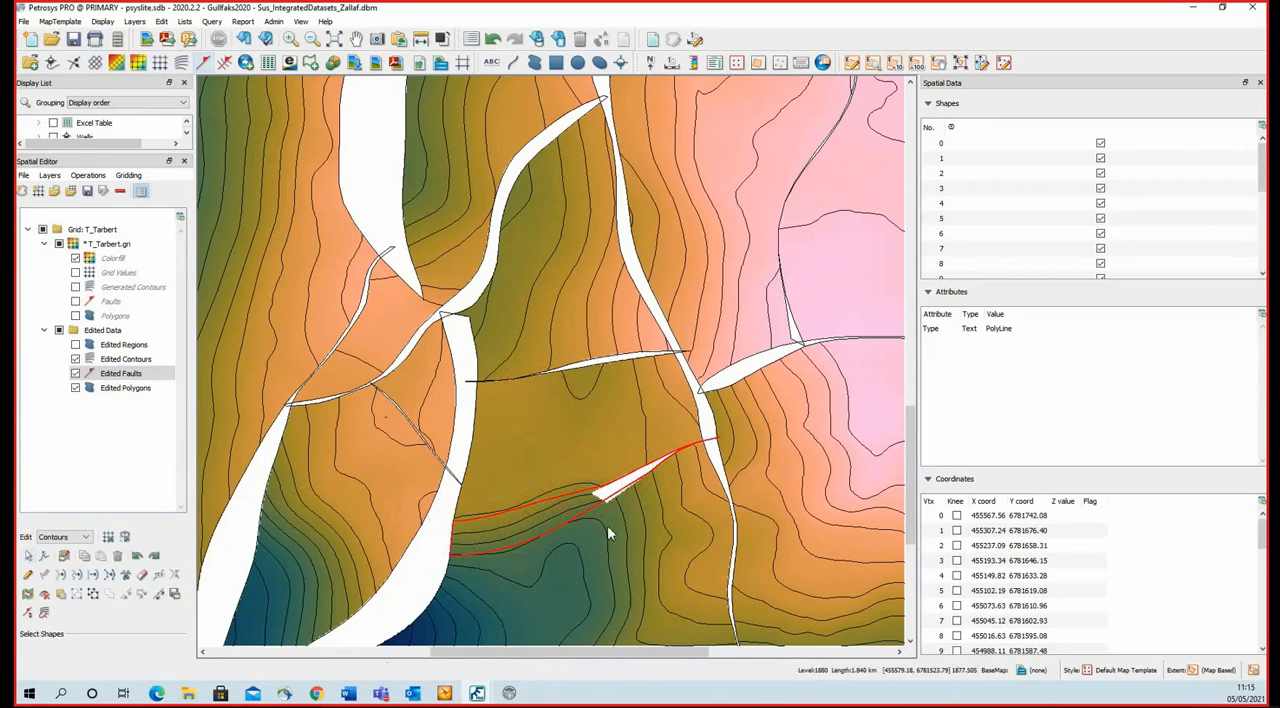
left_click(513, 536)
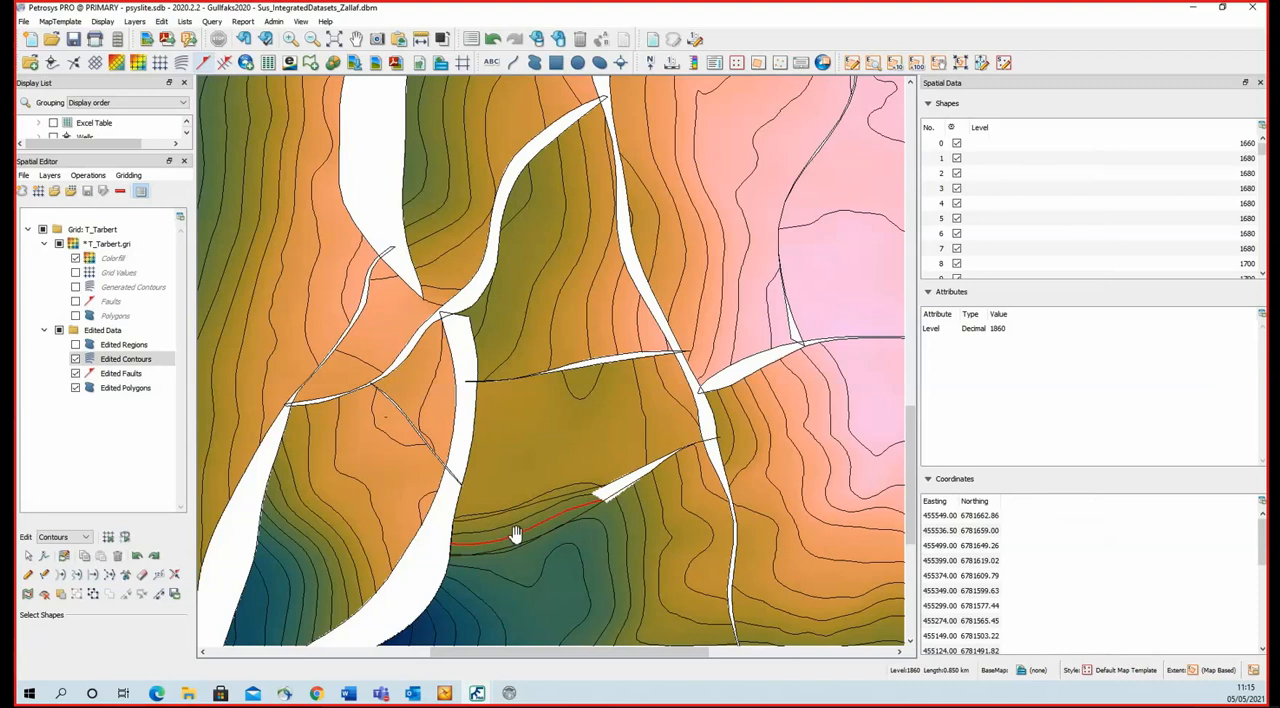
key("Delete")
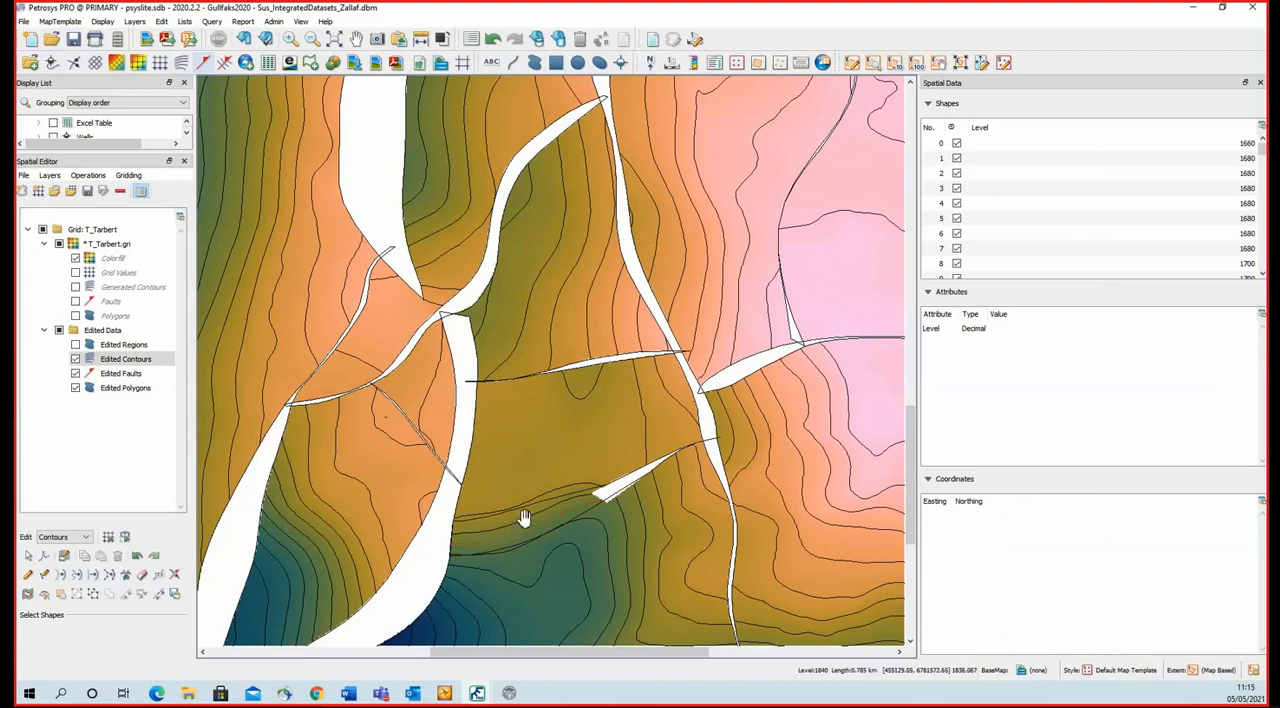
left_click(523, 520)
key("Delete")
Erase the parts of the 1880 and neighbouring contours that run along the fault extension, and select the remaining 1880 contour.
left_click(597, 521)
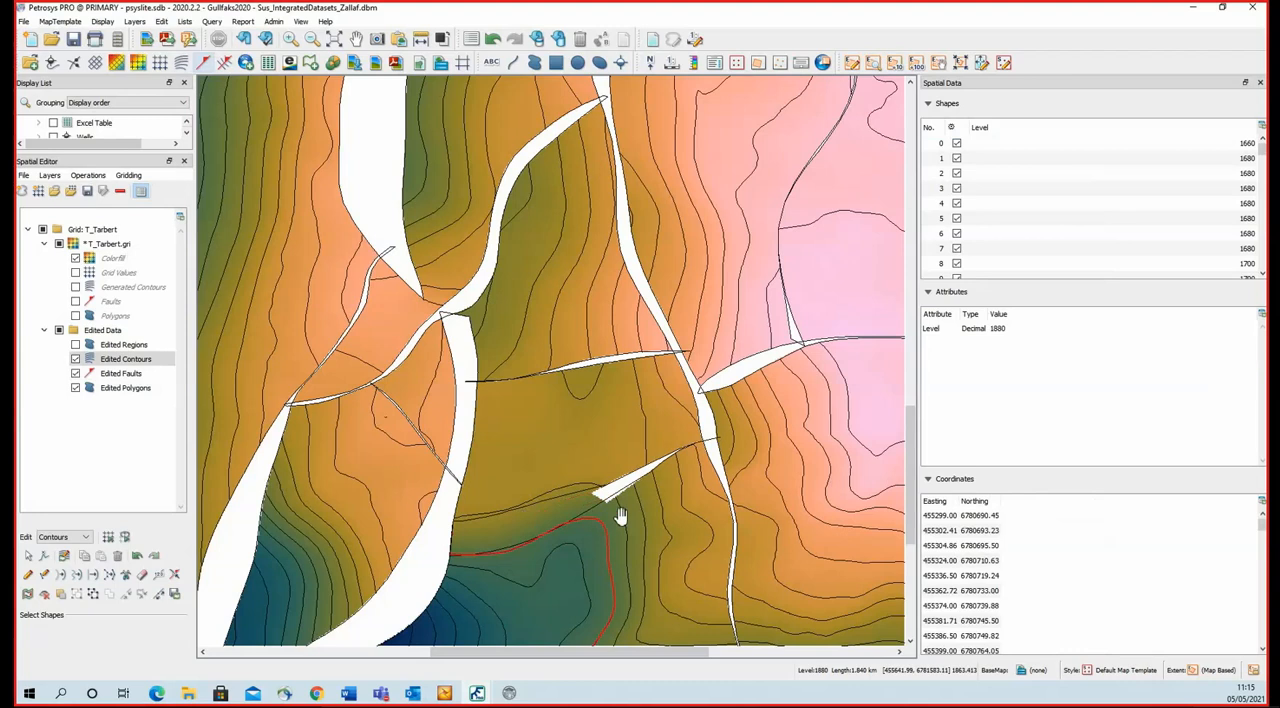
left_click(620, 517, "ctrl")
left_click(560, 486, "ctrl")
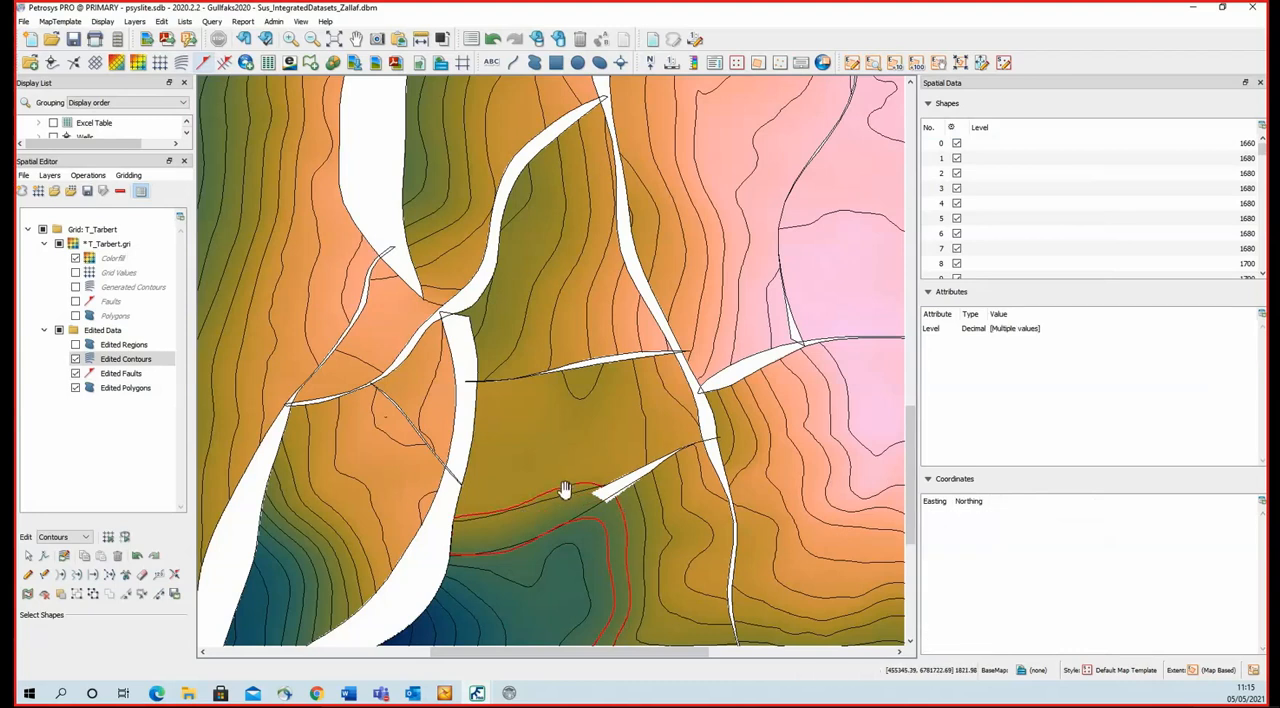
left_click(142, 574)
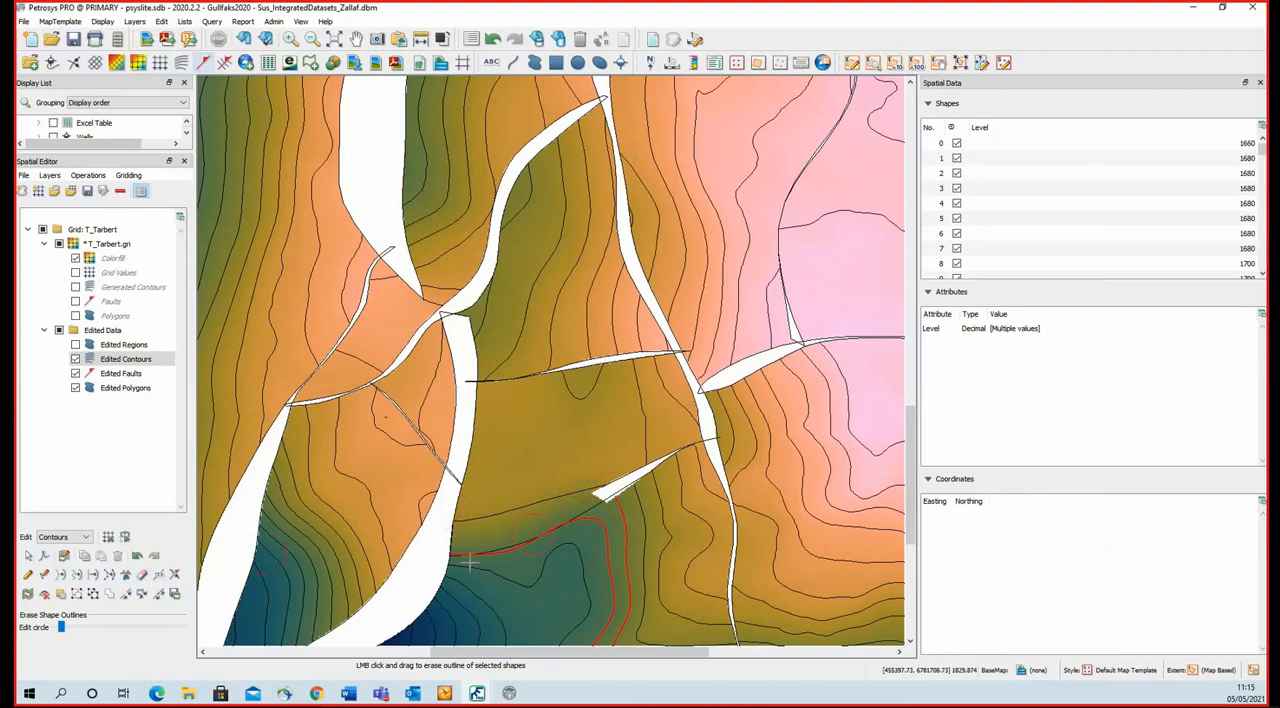
left_click_drag(437, 543, 584, 513)
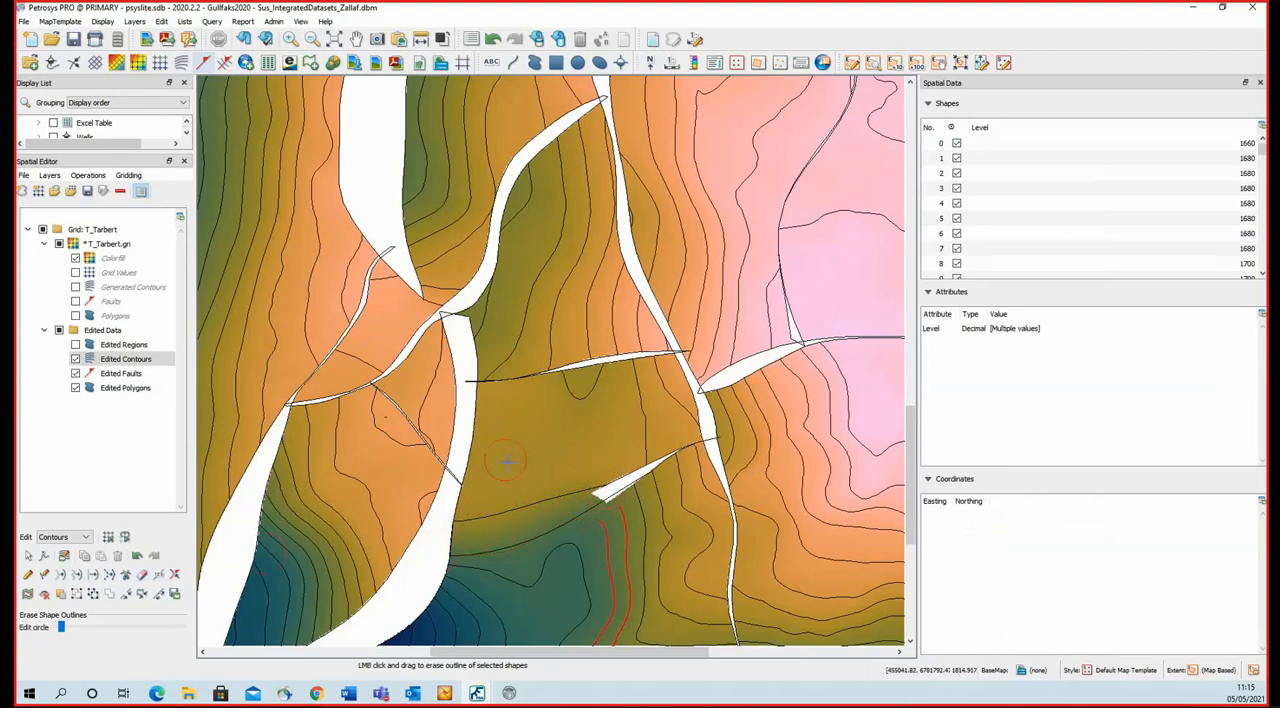
left_click(606, 525)
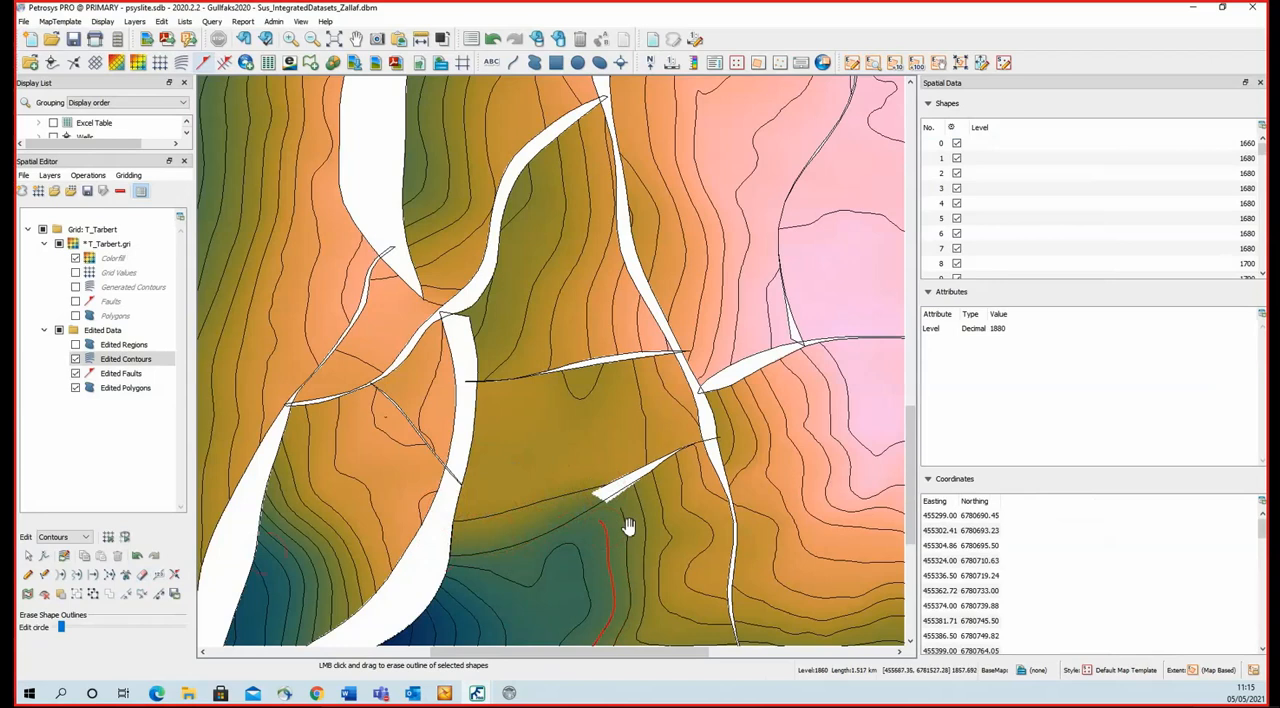
Add the neighbouring contour to the selection and snap both contour ends to the fault extension, with Edited Faults and the Extrapolate method.
left_click(624, 524, "shift")
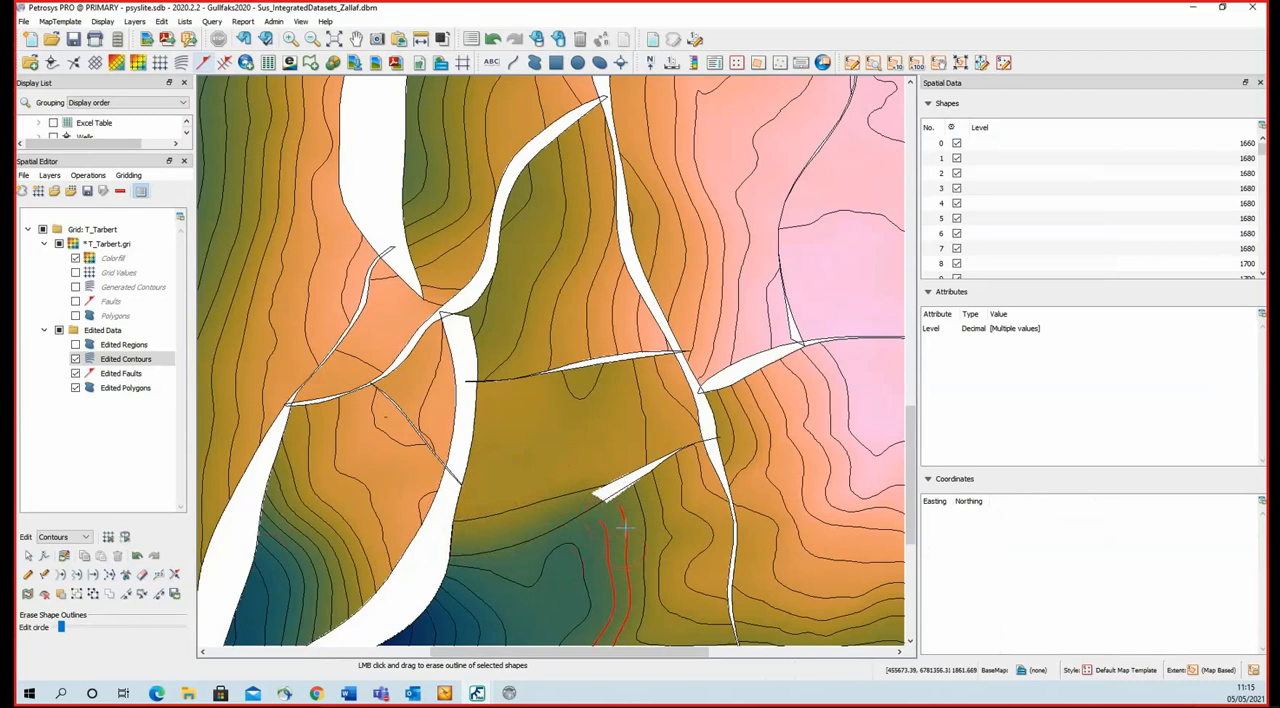
left_click(175, 576)
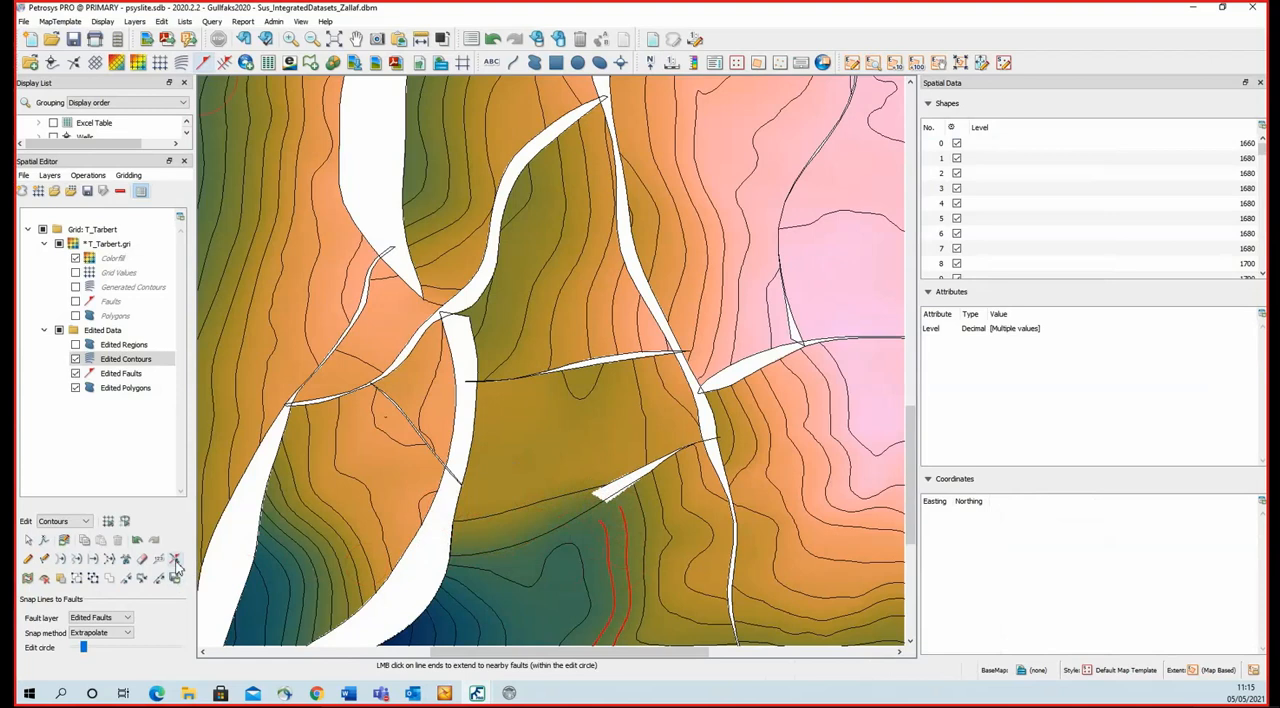
left_click(175, 562)
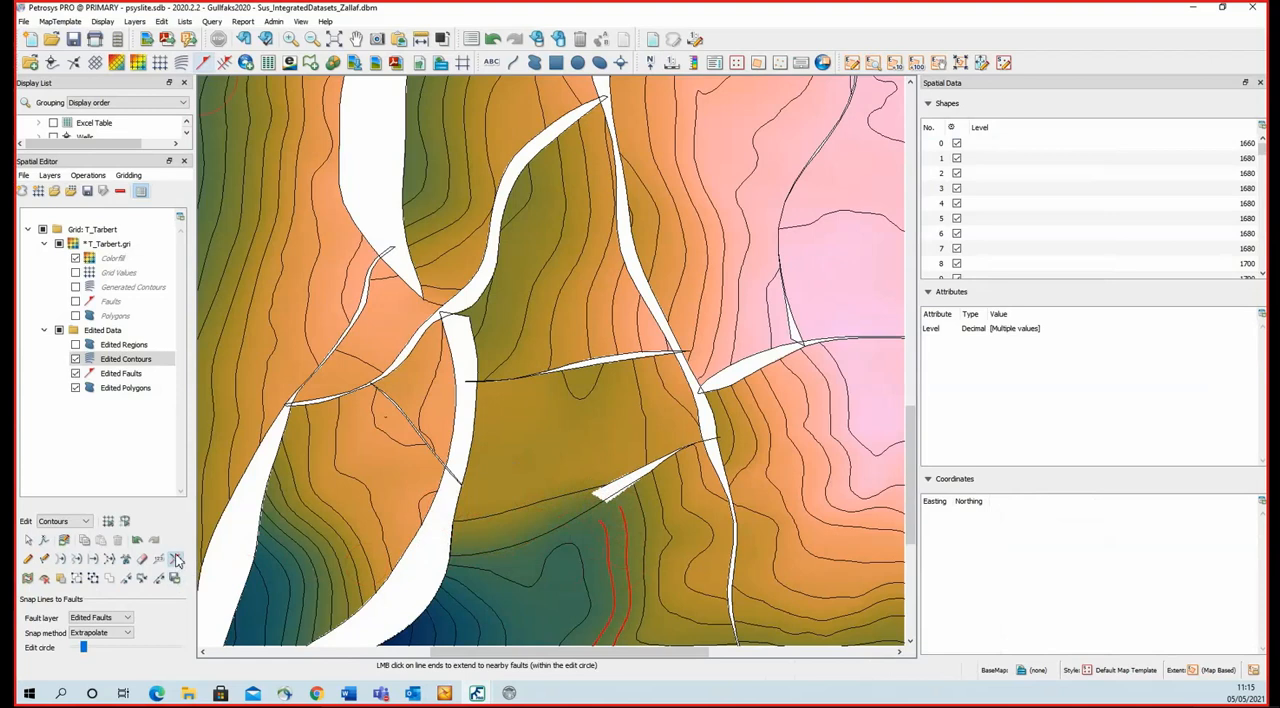
left_click(598, 497)
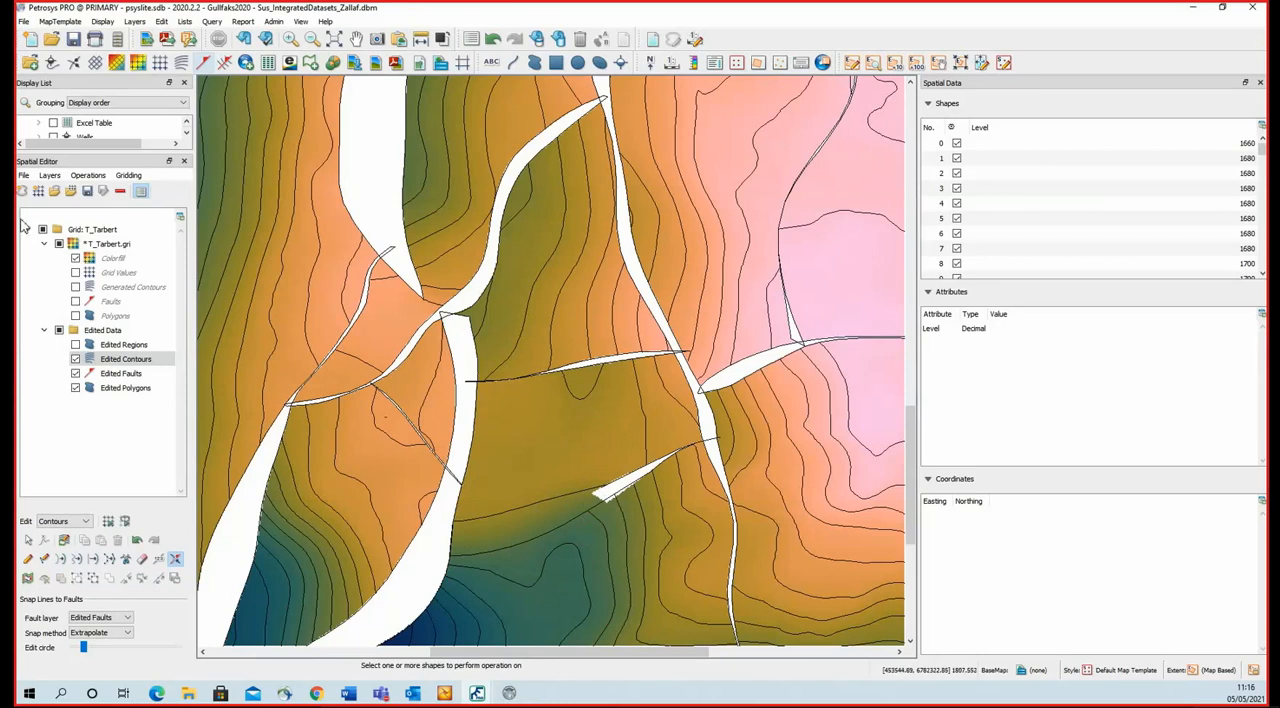
Perform a localised regrid of the modified regions with an AOI buffer of 300 and a cell refinement level of 2.
left_click(130, 176)
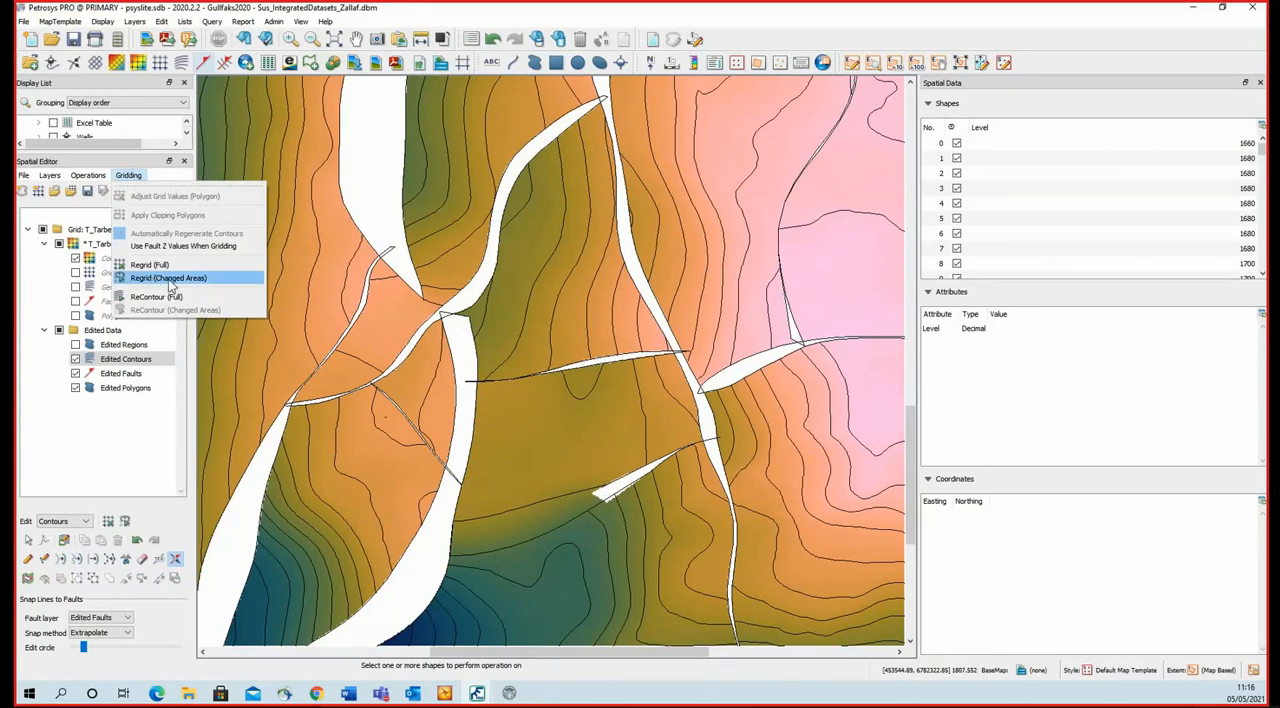
left_click(165, 513)
left_click(126, 522)
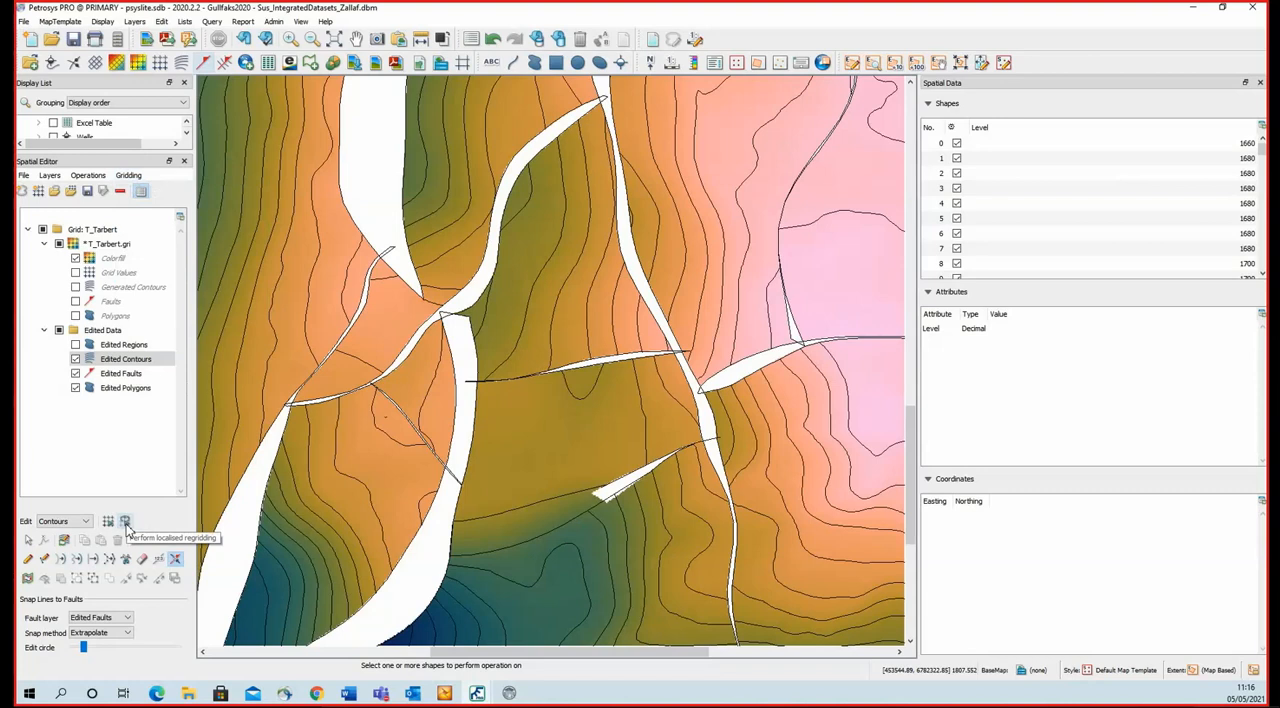
left_click(125, 522)
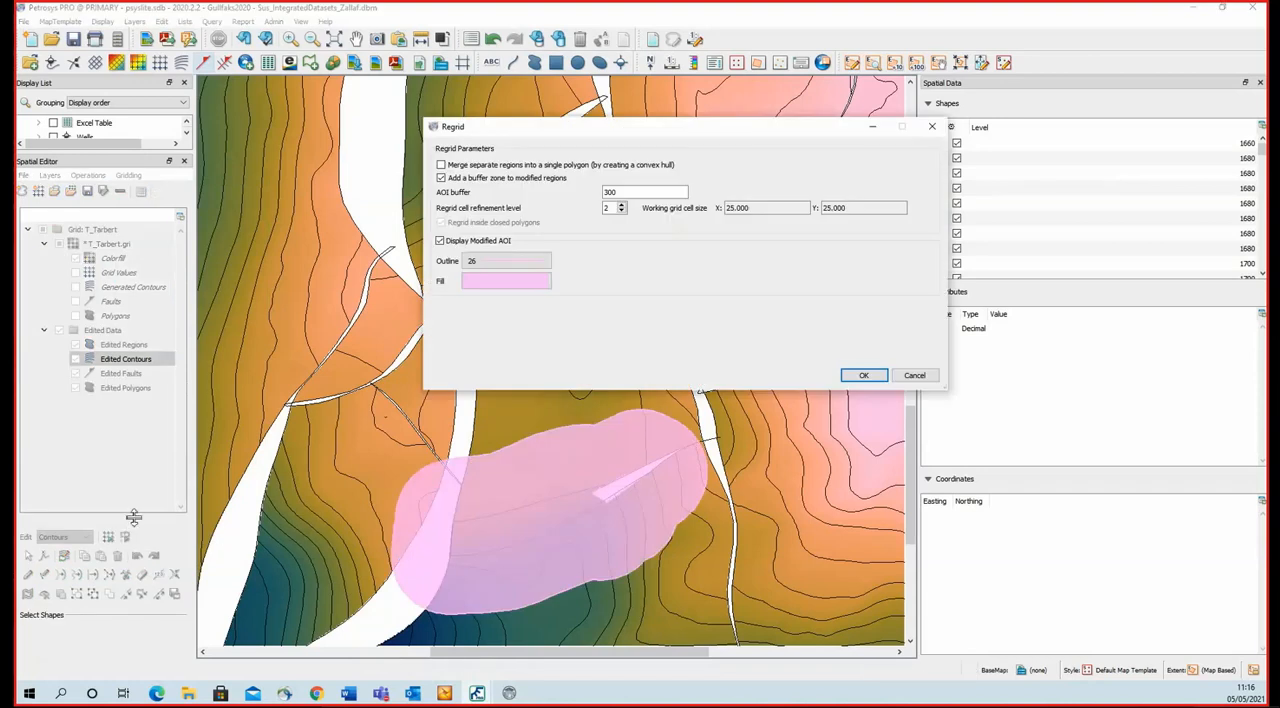
left_click_drag(672, 134, 934, 91)
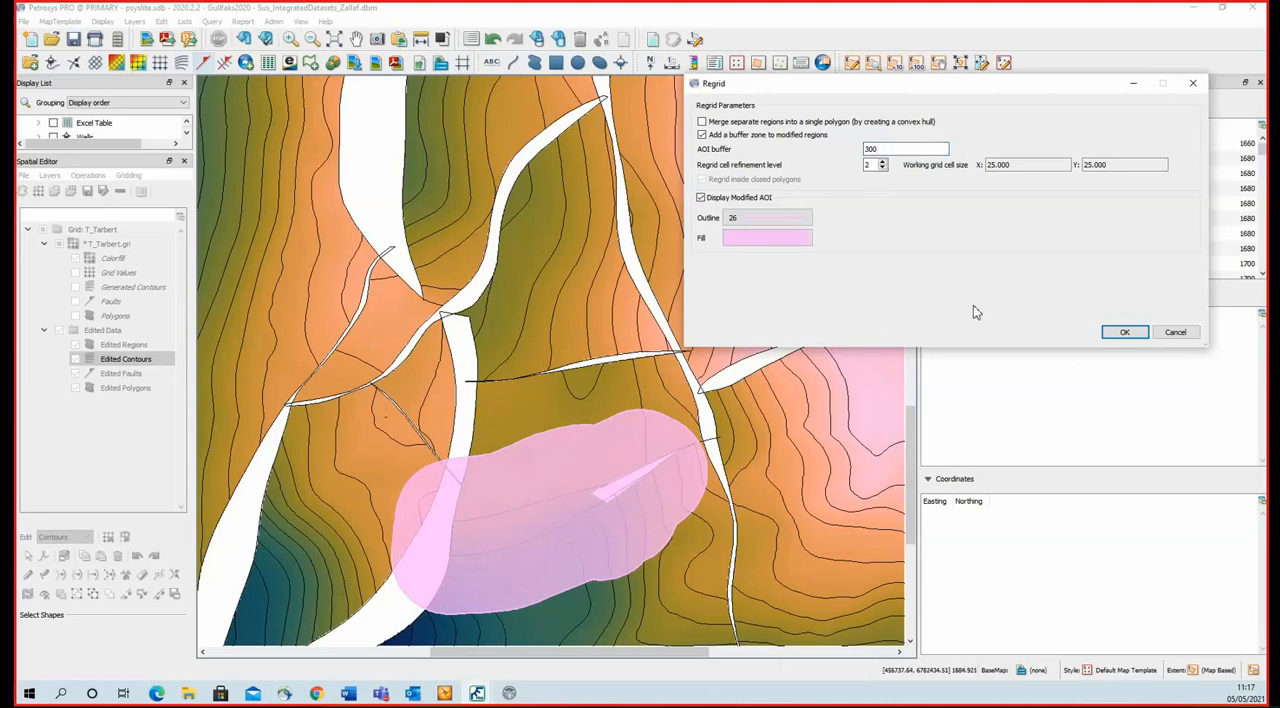
left_click(1125, 333)
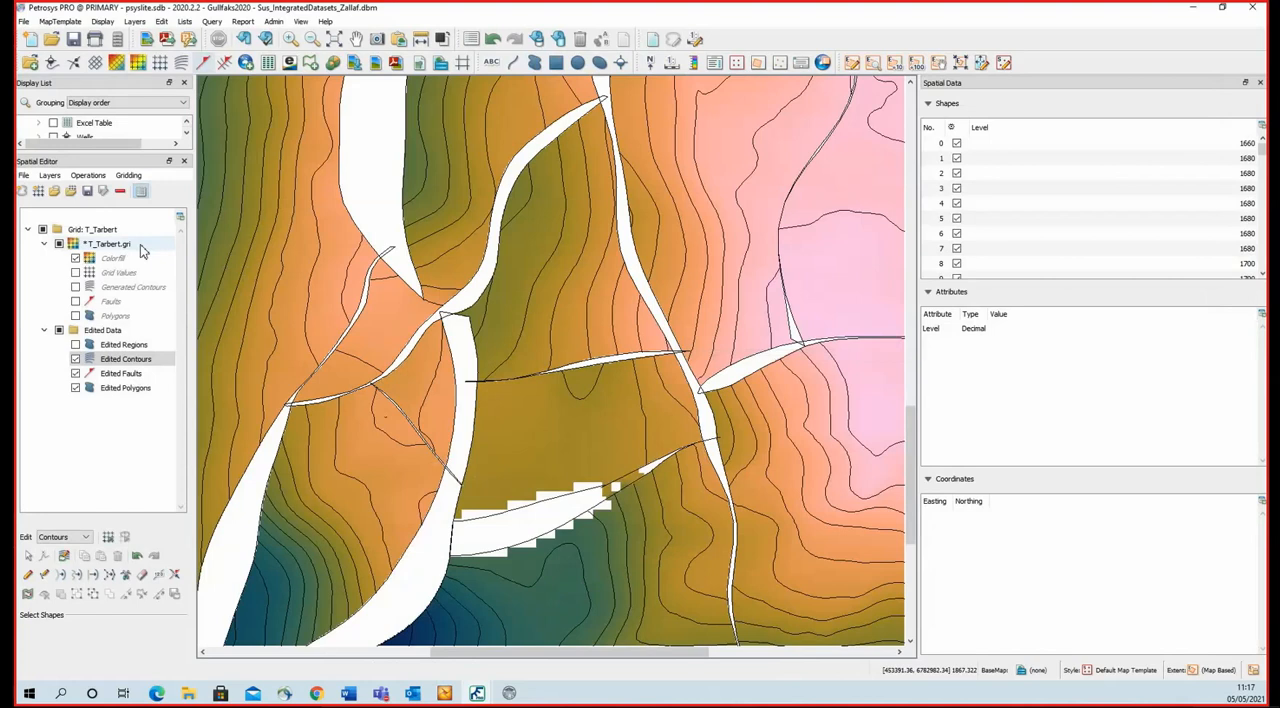
Start exporting the edited T_Tarbert.gri layer as a Petrosys Grid File, with Workflow_FaultSticks_to_Polygons as the output directory.
left_click(112, 250)
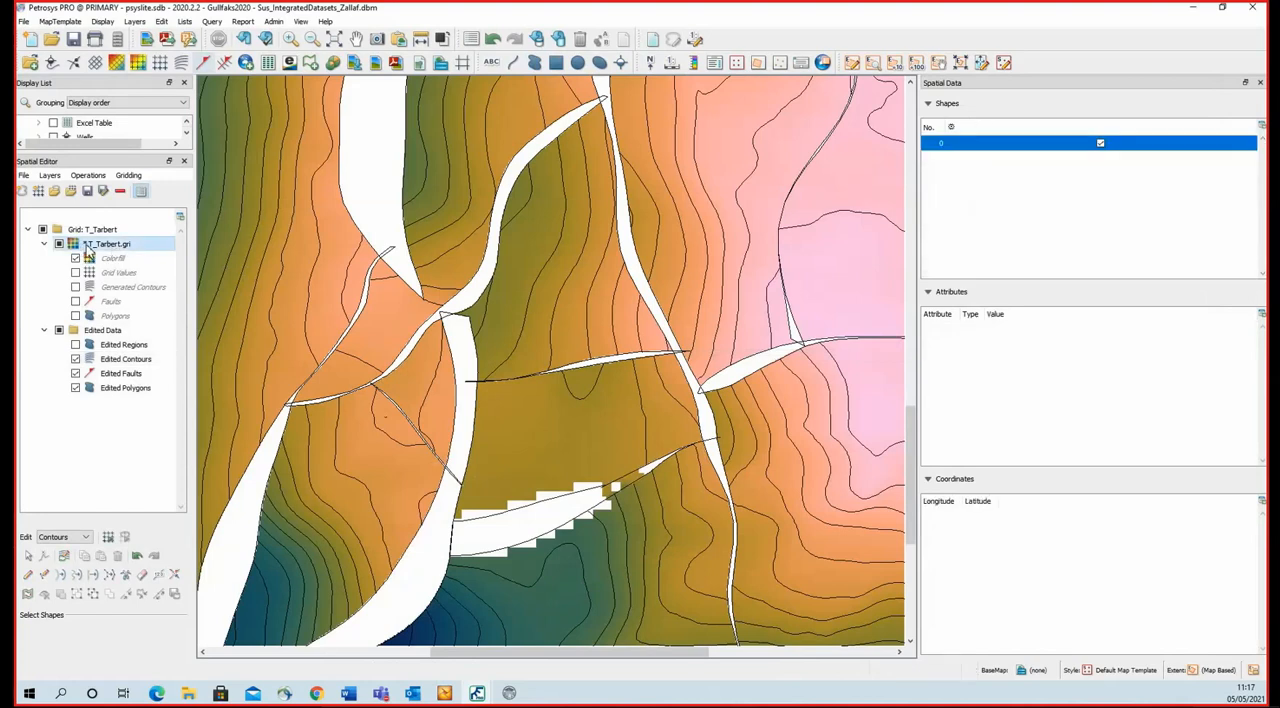
left_click(104, 192)
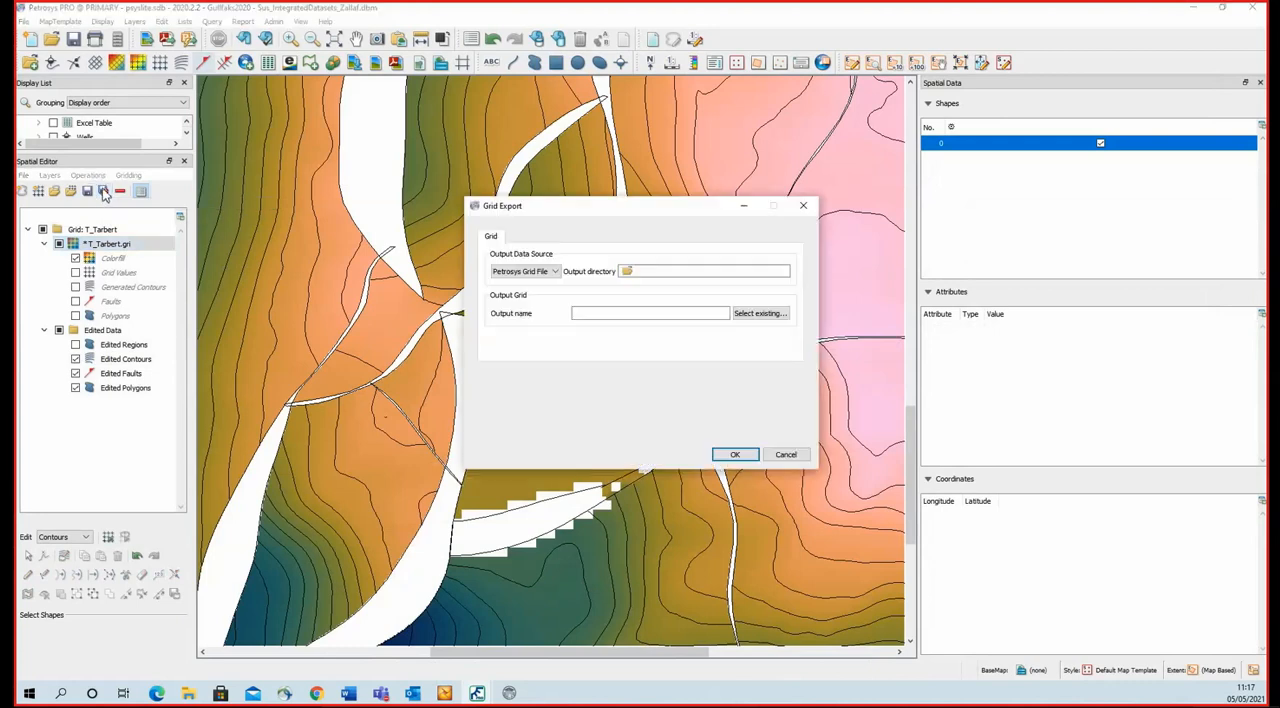
left_click(626, 271)
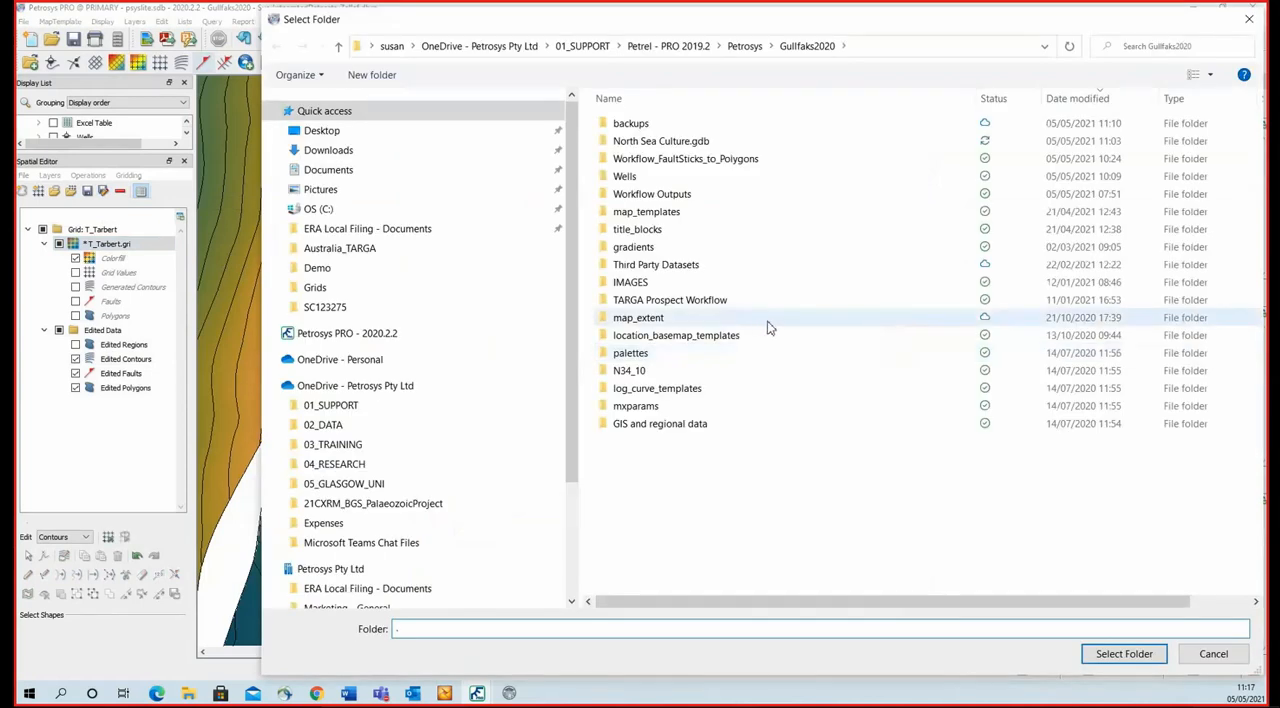
left_click(770, 160)
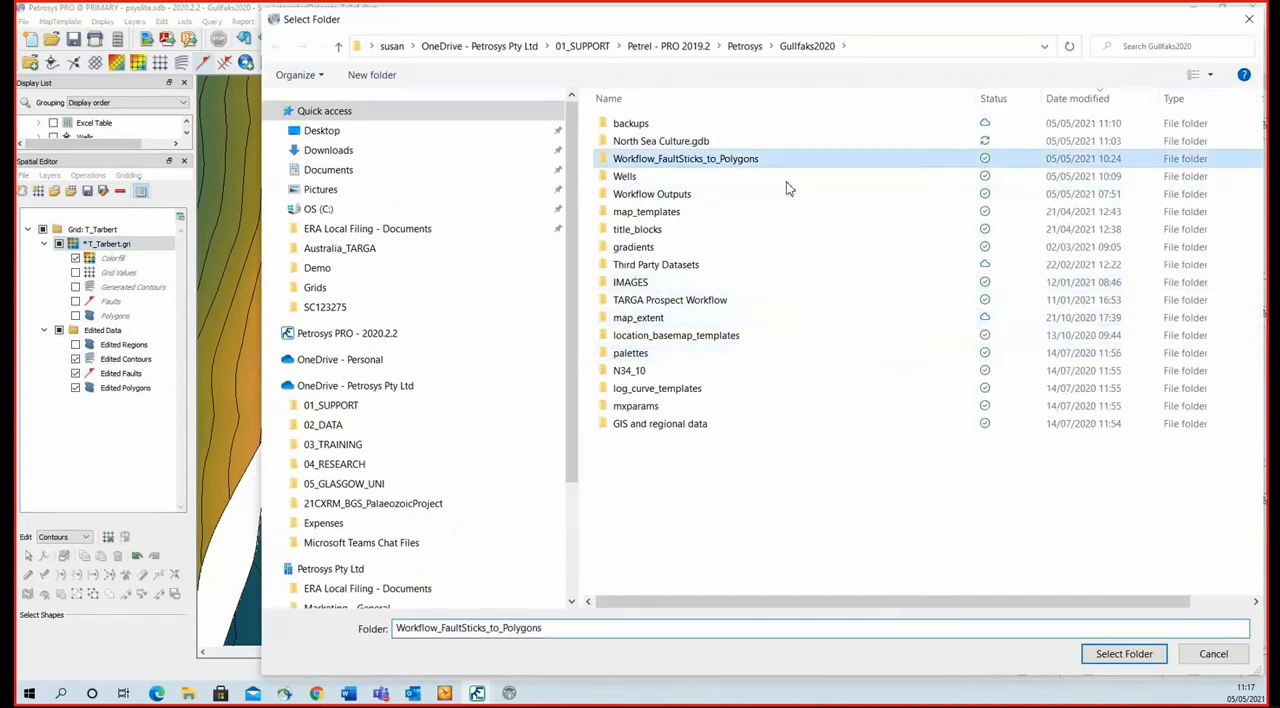
left_click(1124, 654)
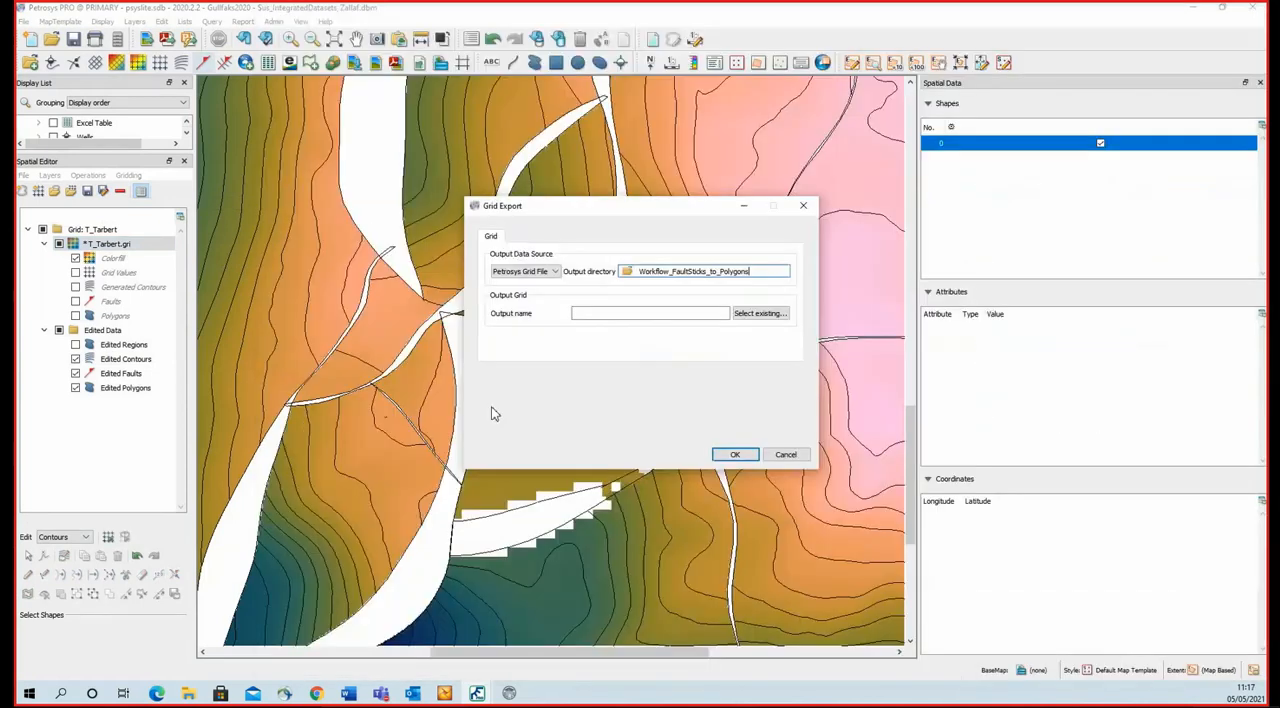
Save the grid over the existing T_Tarbert_Regrid.gri and close the Spatial Editor.
left_click(760, 313)
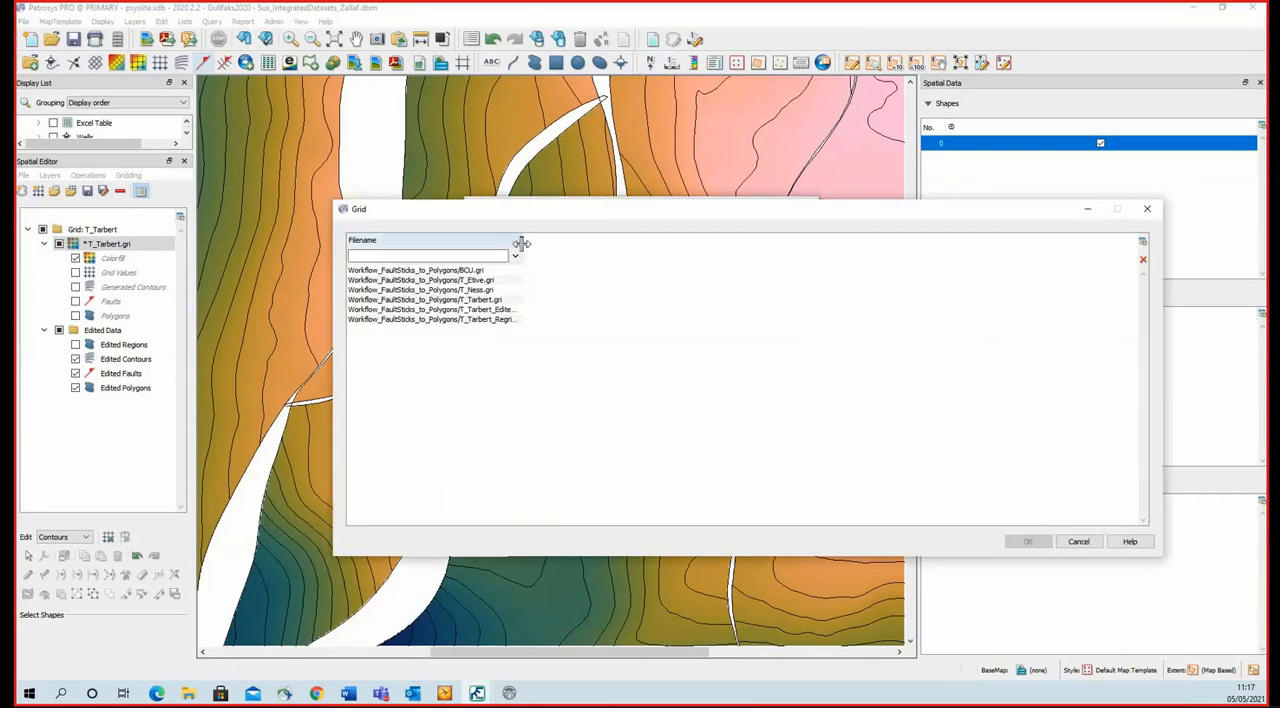
left_click_drag(516, 250, 612, 250)
left_click(530, 319)
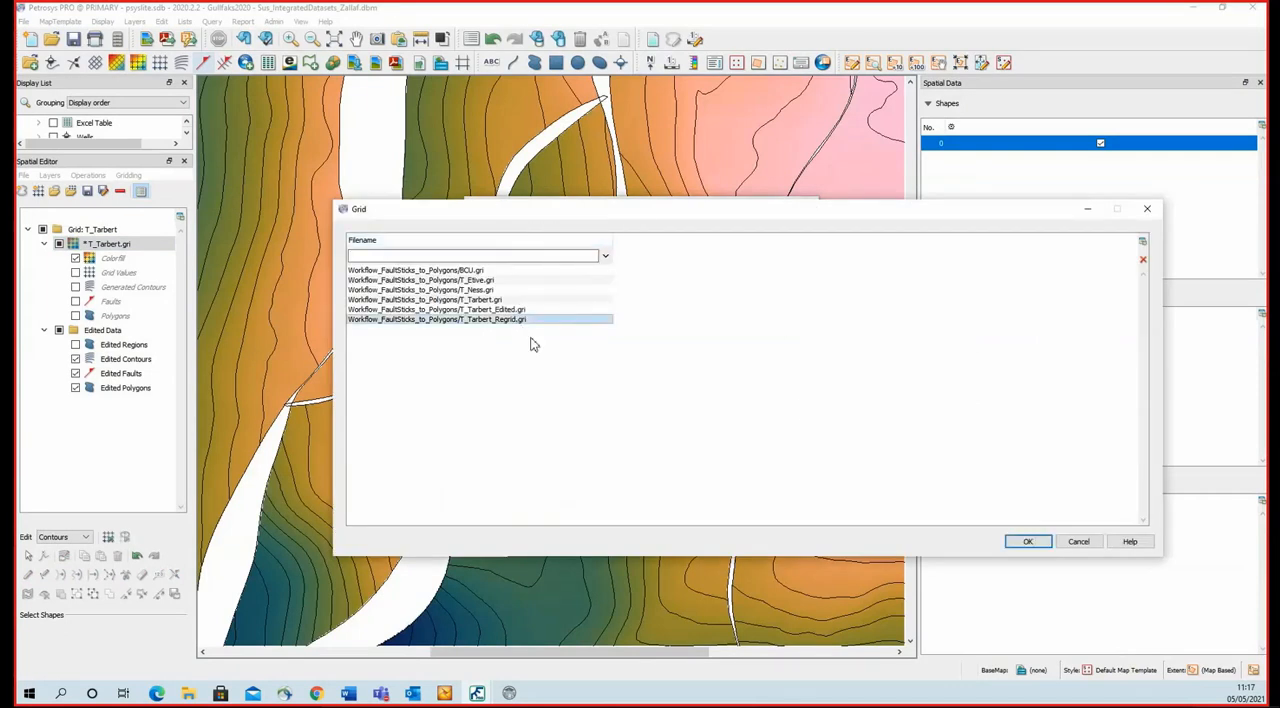
left_click(1026, 541)
left_click(735, 455)
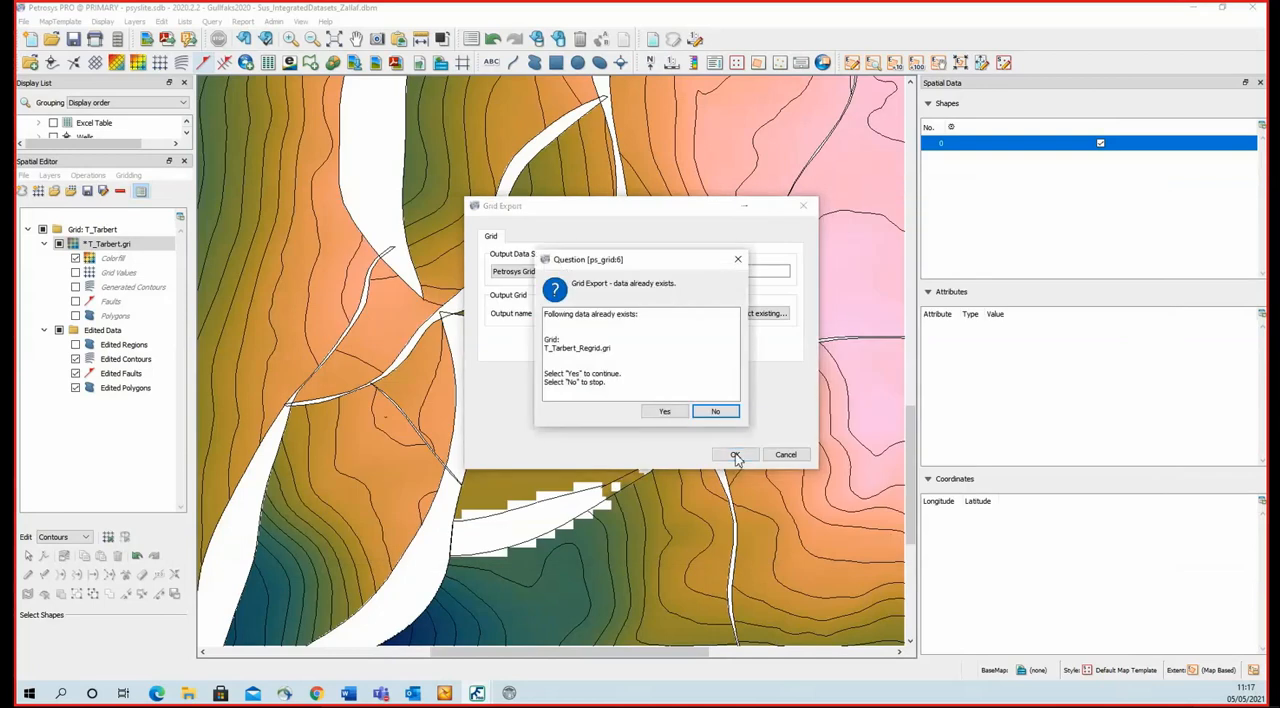
left_click(664, 413)
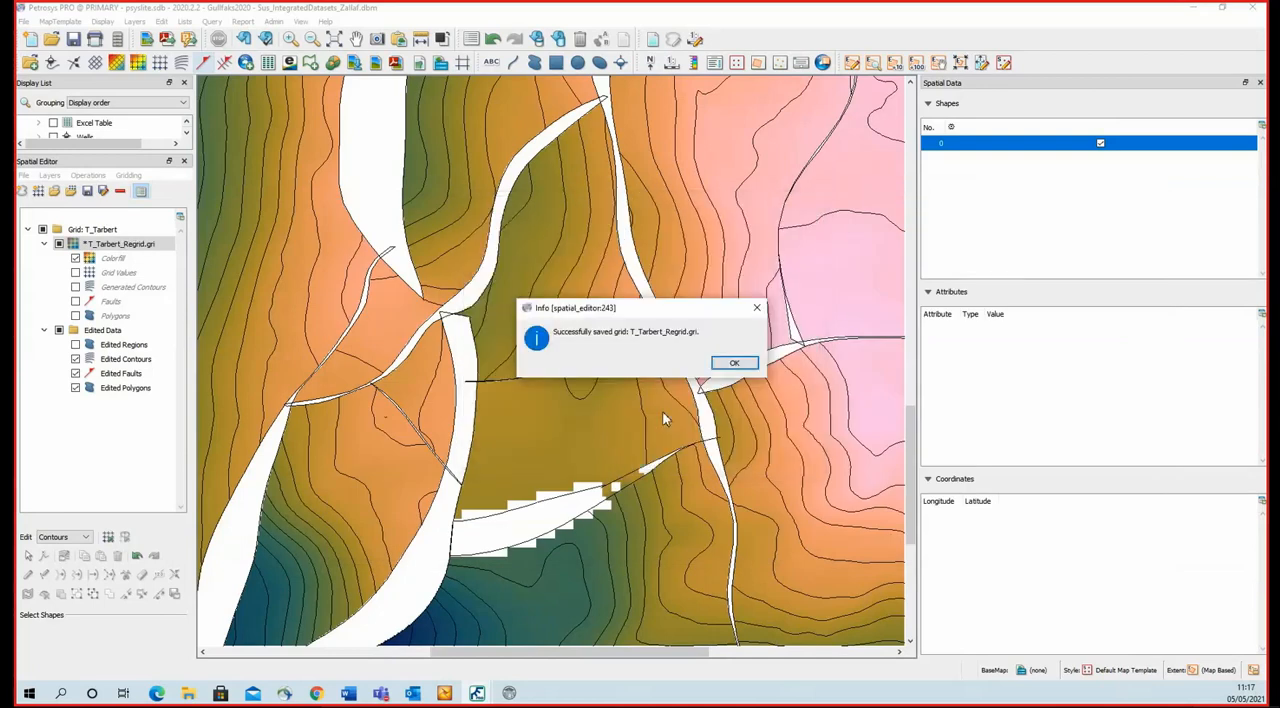
left_click(741, 366)
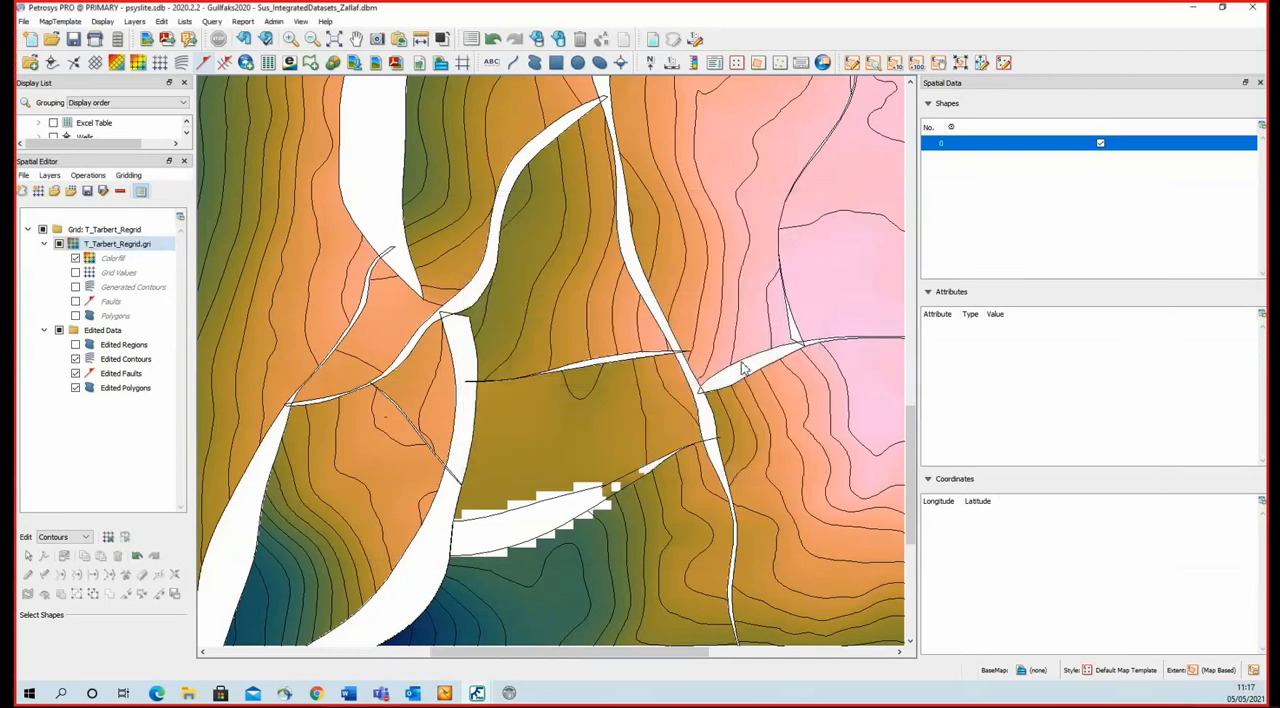
left_click(184, 161)
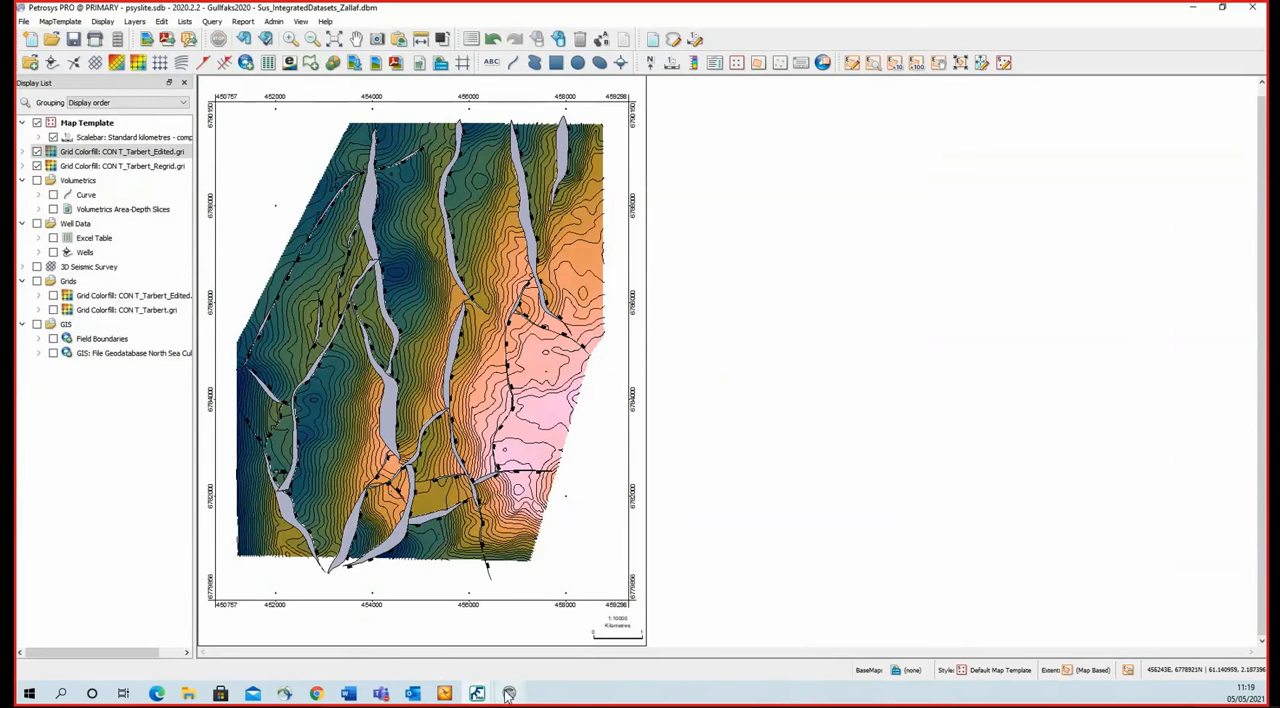
Switch to the 3D Viewer, enlarge its window and examine the original T_Tarbert grid around the short open fault.
mouse_move(508, 694)
left_click(515, 655)
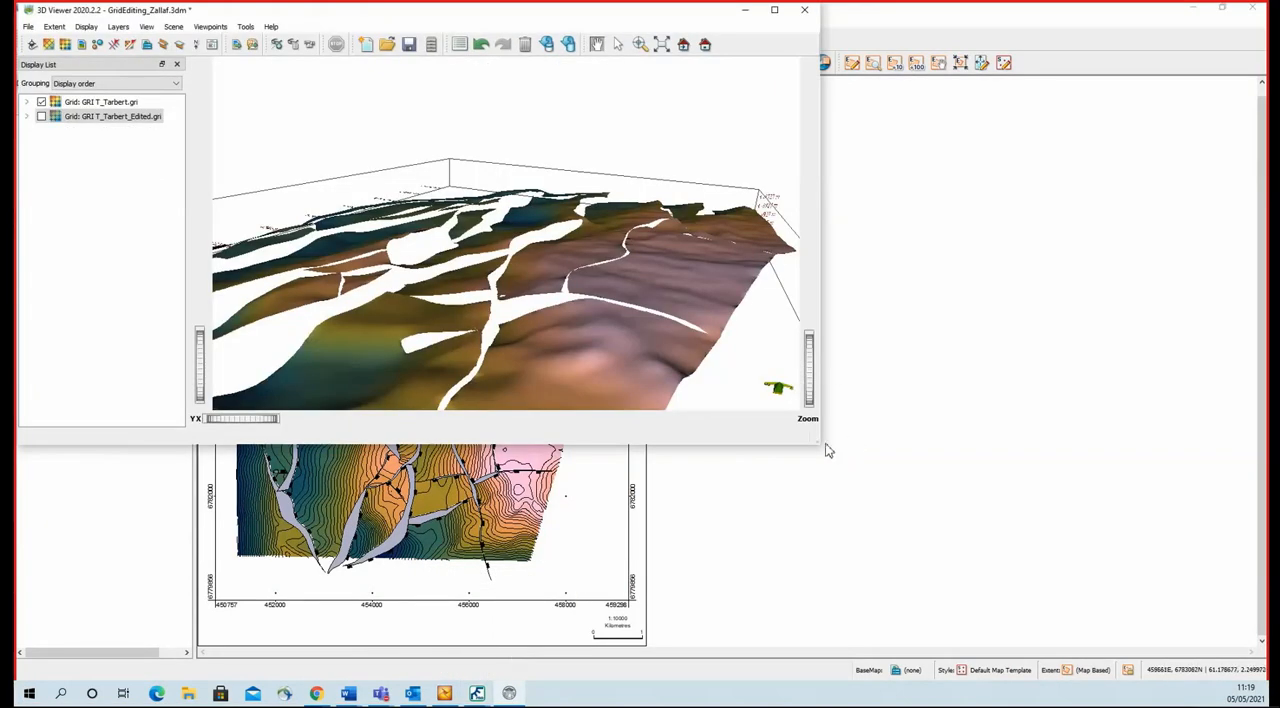
left_click_drag(820, 443, 1048, 623)
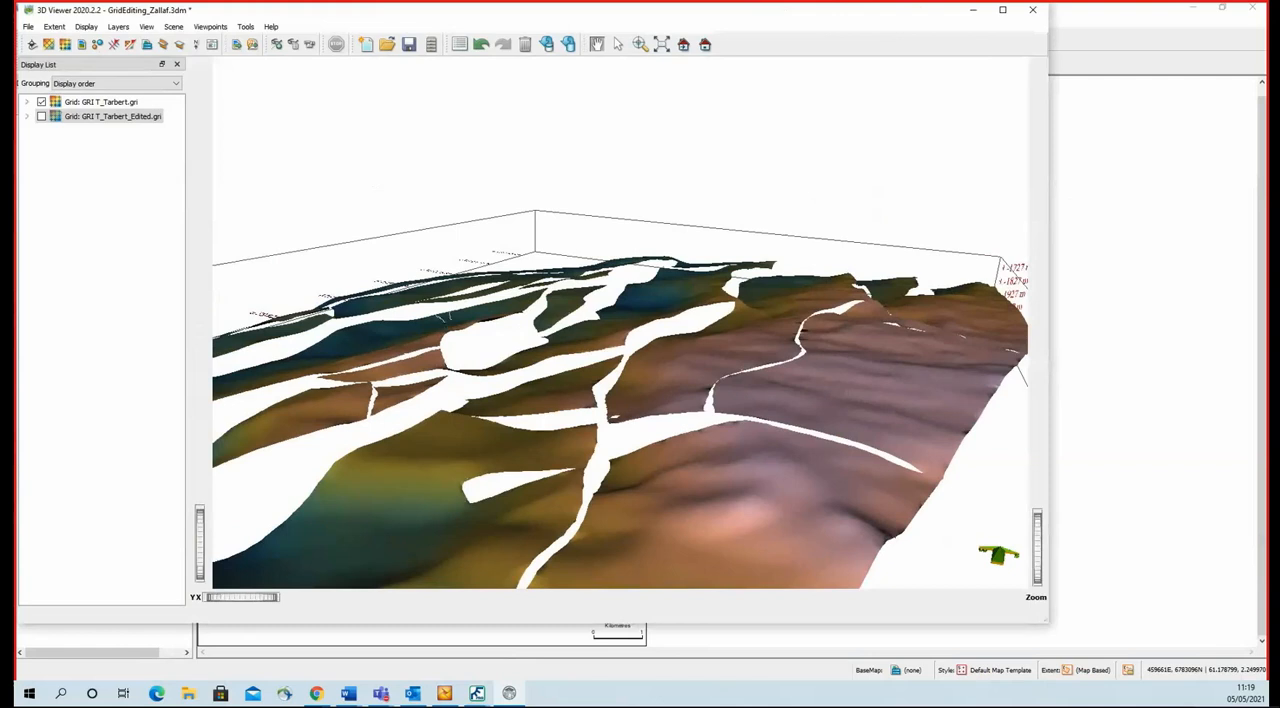
scroll(561, 350, "down", 4)
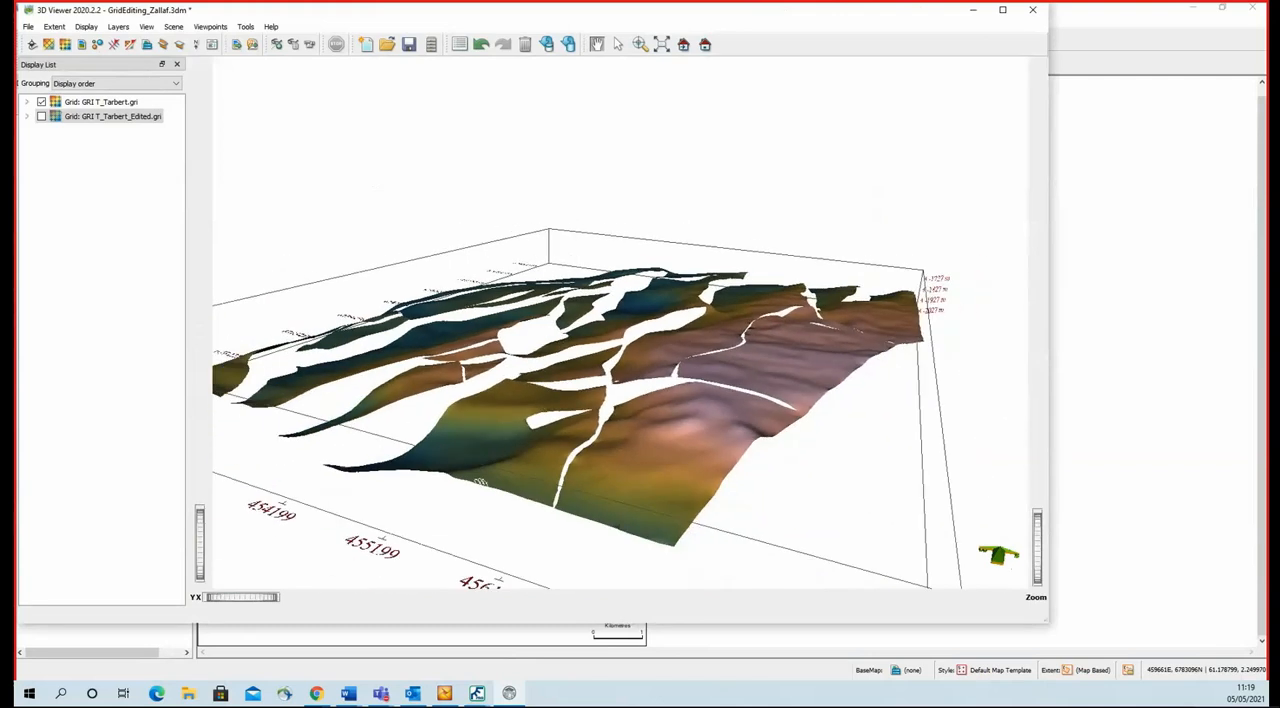
left_click_drag(482, 483, 530, 494)
left_click_drag(748, 477, 612, 487)
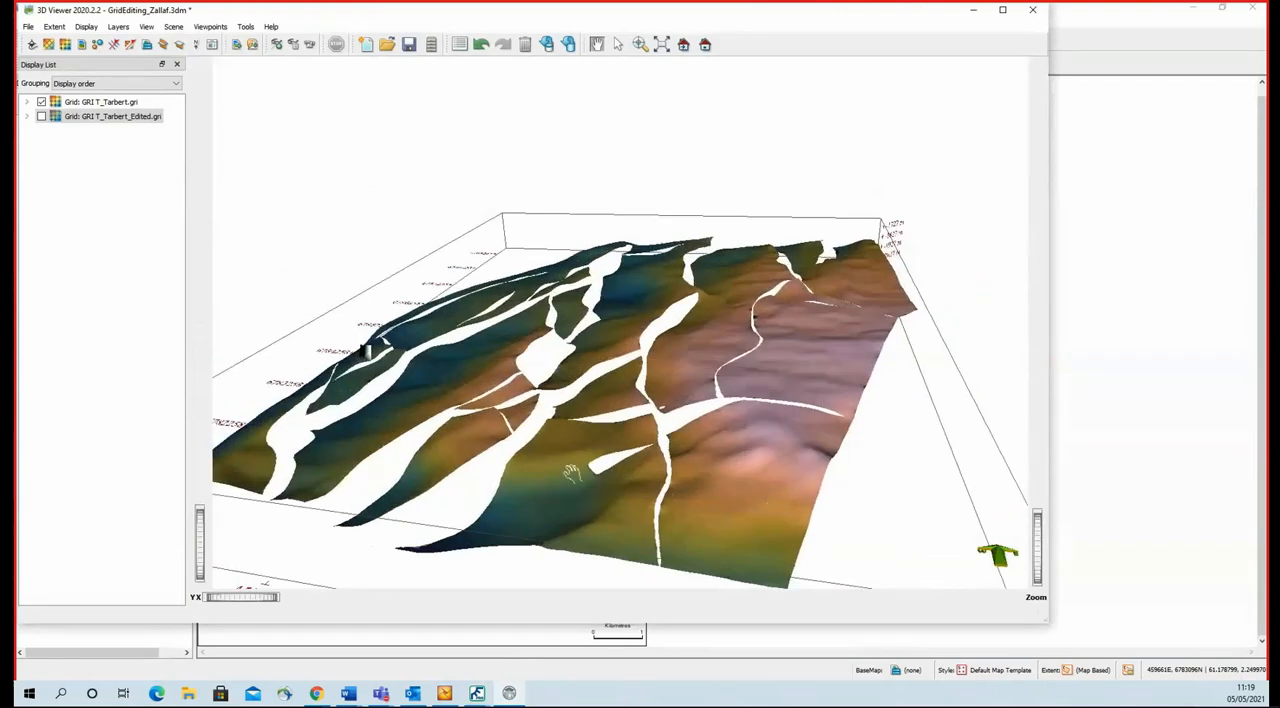
Display T_Tarbert_Edited.gri instead of T_Tarbert.gri and rotate the 3D scene to inspect the extended fault.
left_click(42, 117)
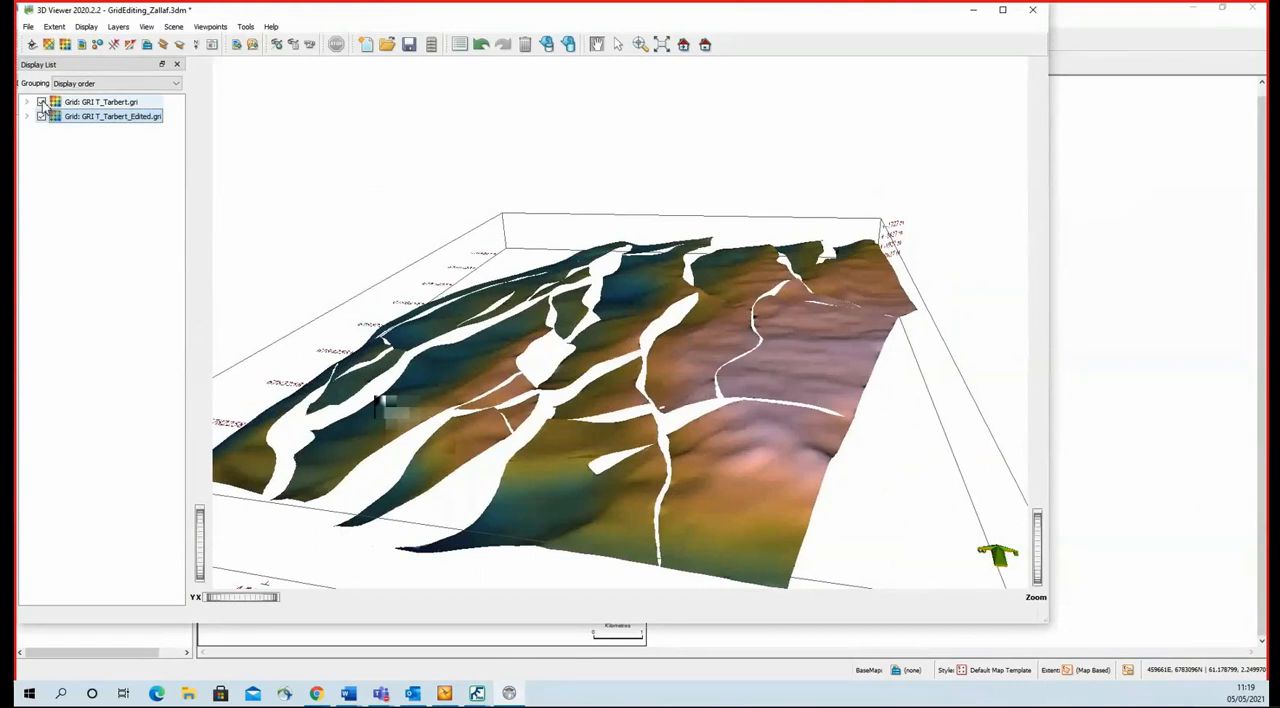
left_click(43, 104)
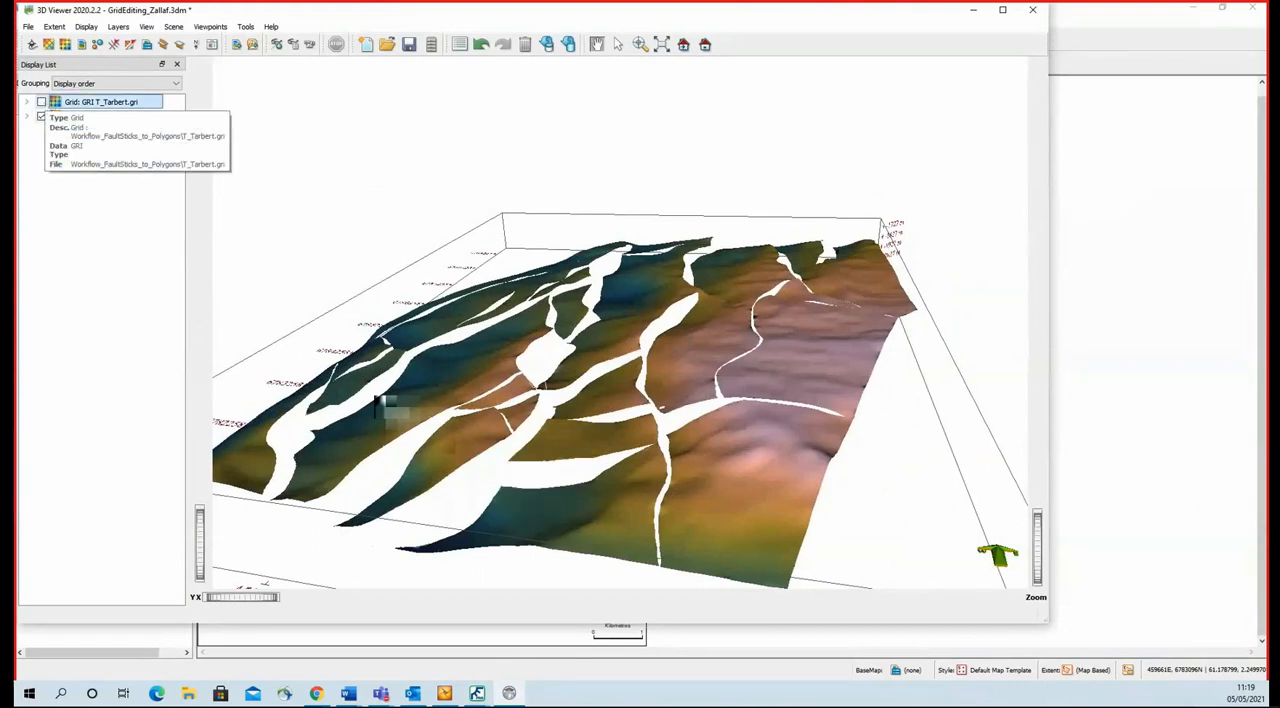
left_click_drag(760, 410, 595, 380)
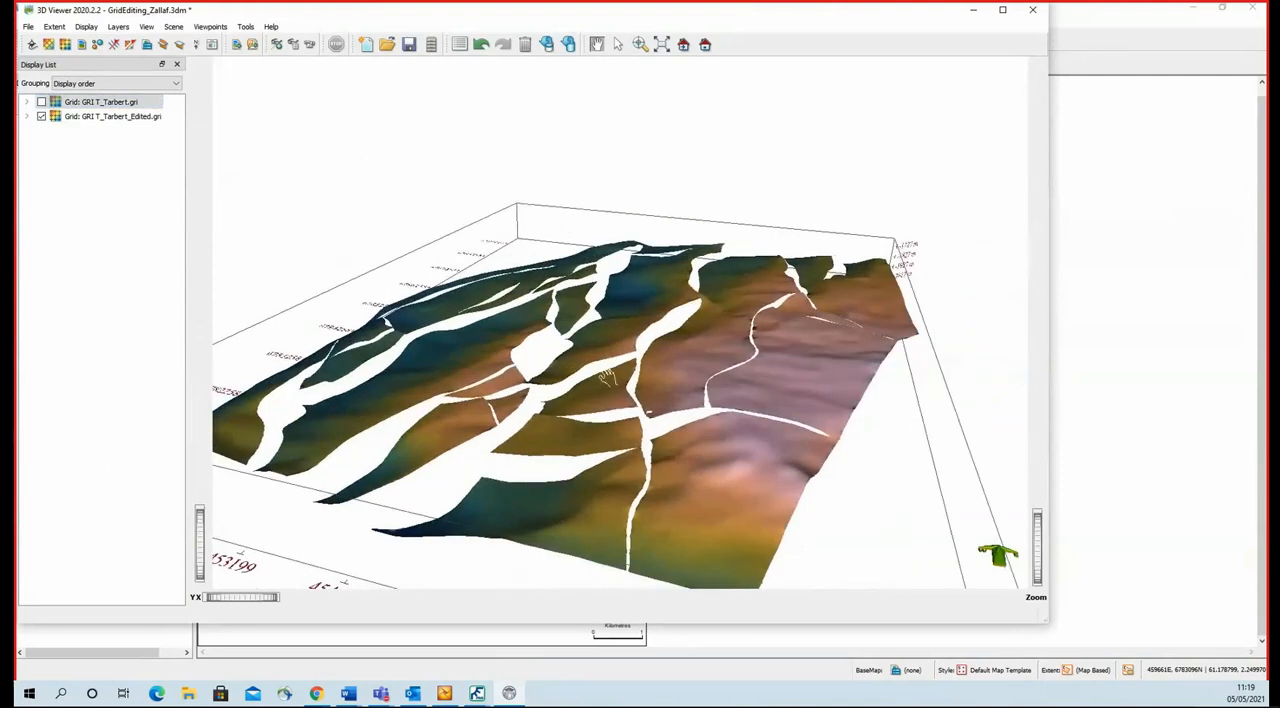